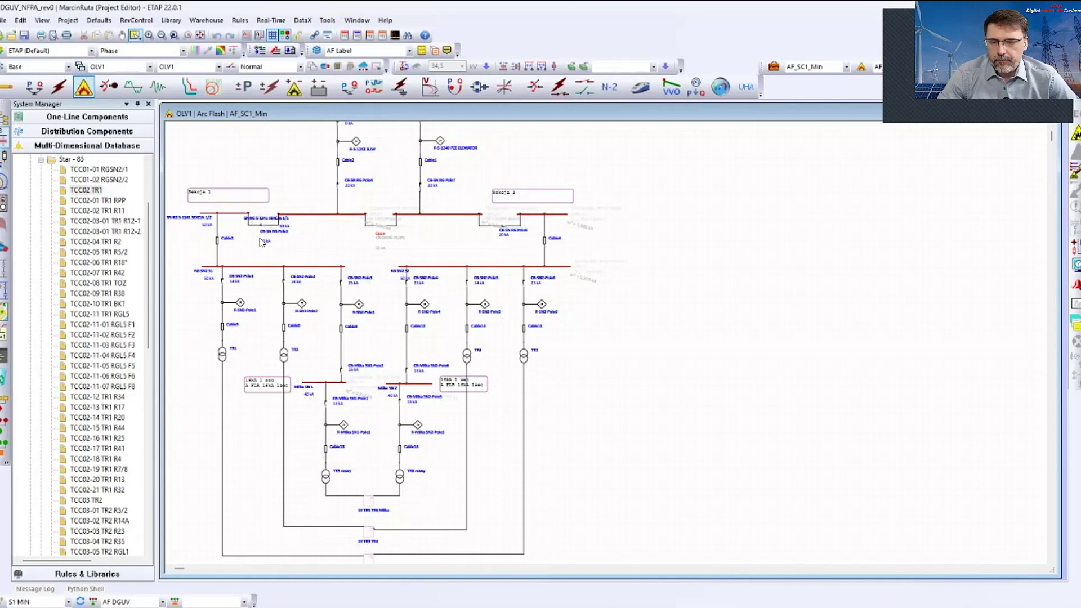
- Open the DE/AU Standards Arc-Flash Calculator and review its DGUV-I 203-077 AC arc flash inputs, batch options and available calculation methods
click(356, 37)
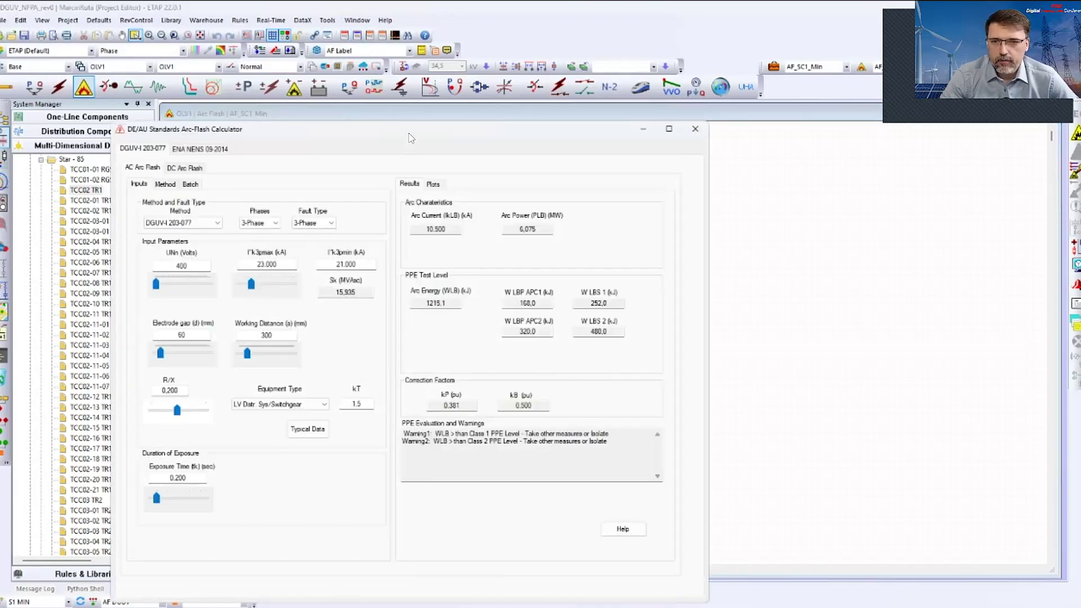
drag(374, 134, 400, 59)
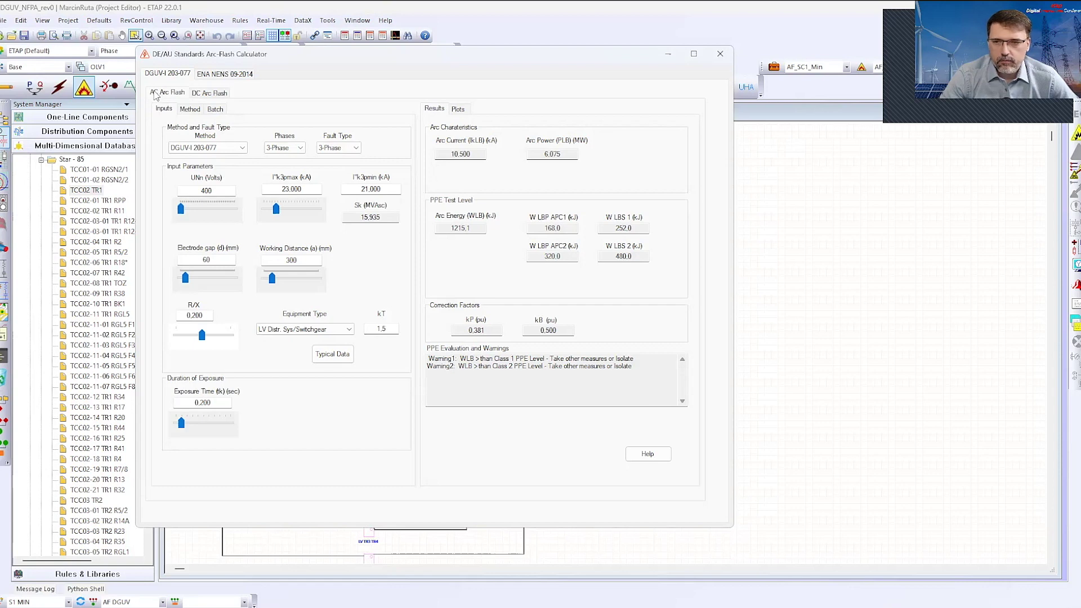
click(194, 112)
click(218, 109)
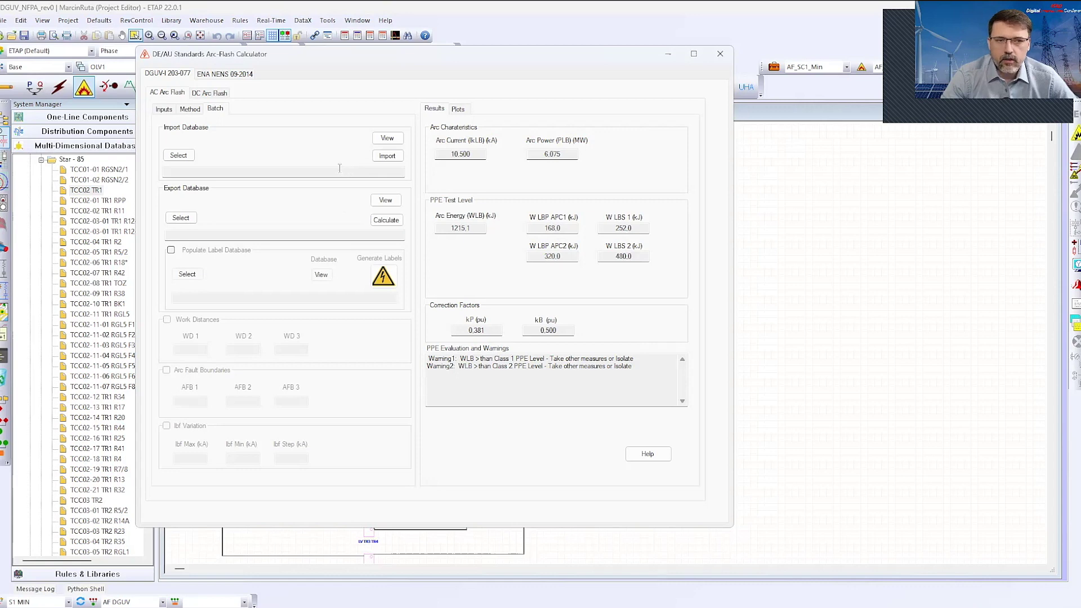
click(165, 109)
click(227, 149)
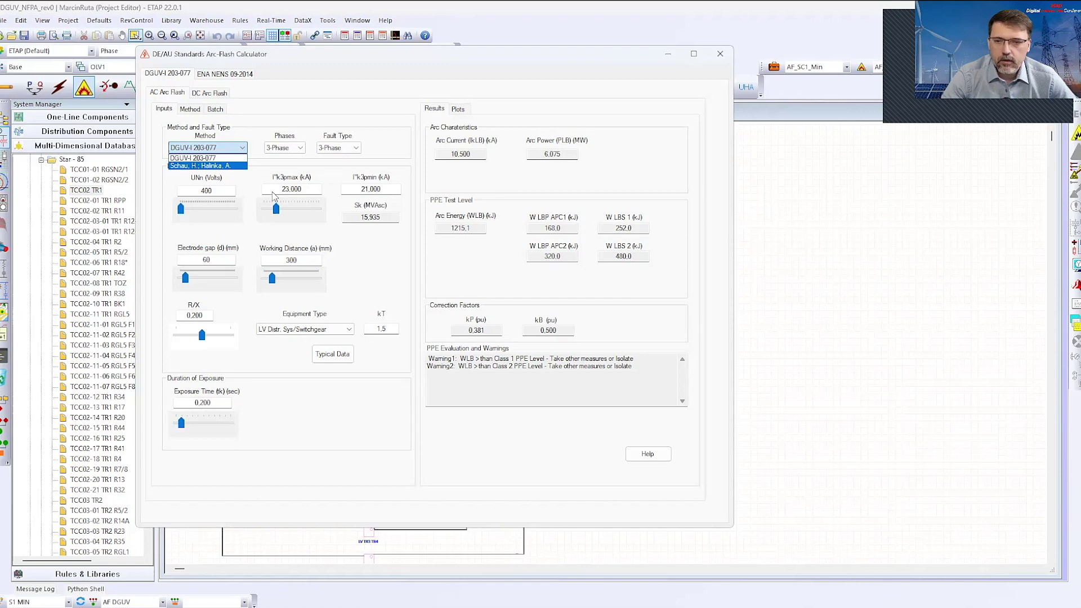
- Try the Control Cabinet and Sleeve Assembly equipment types in the calculator, loading the typical data for each
click(300, 331)
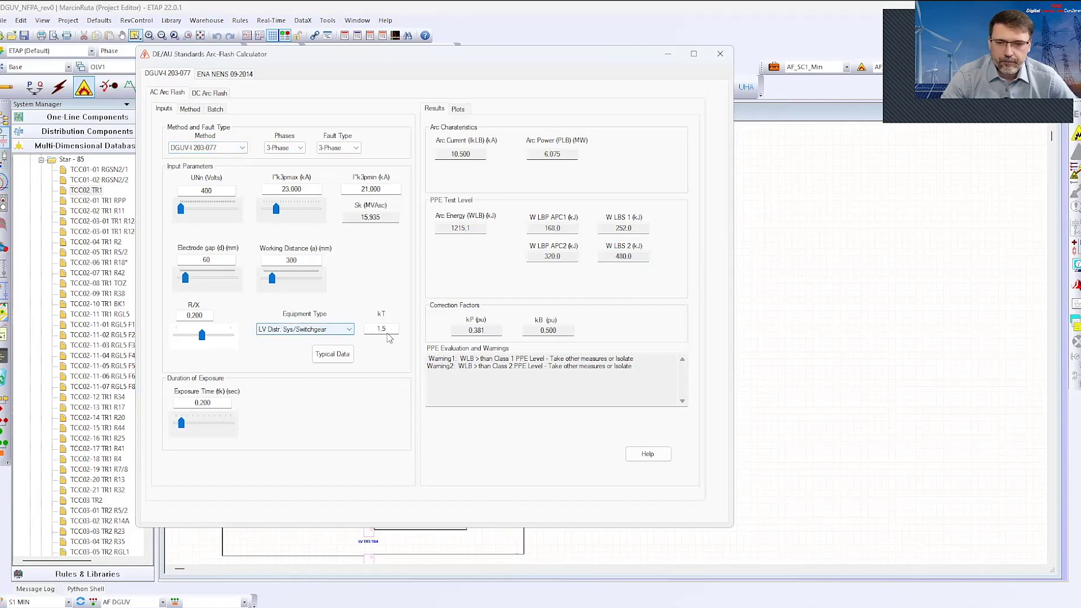
click(348, 330)
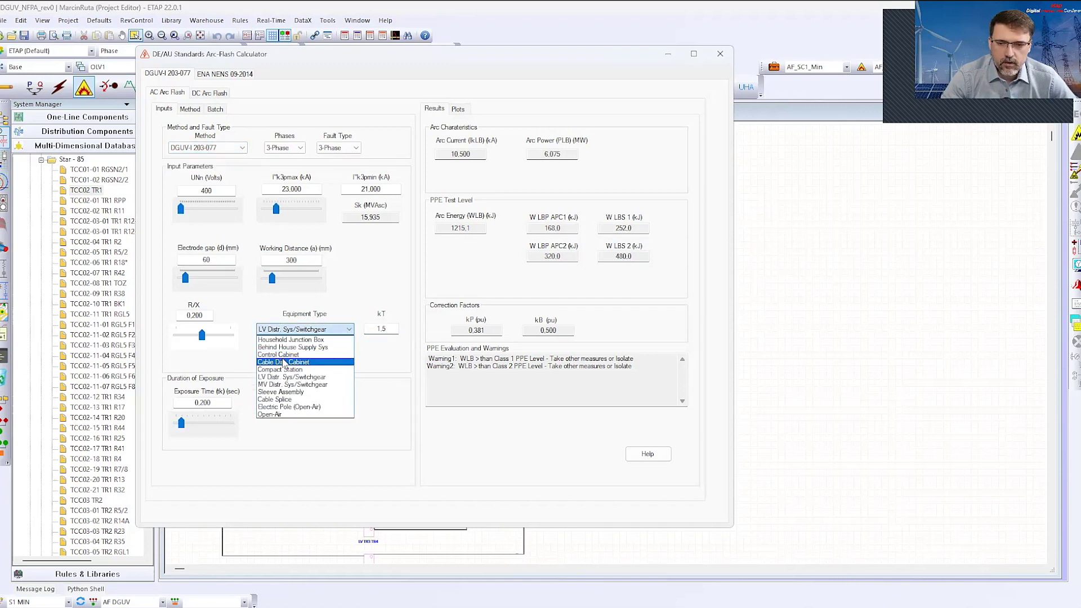
click(315, 361)
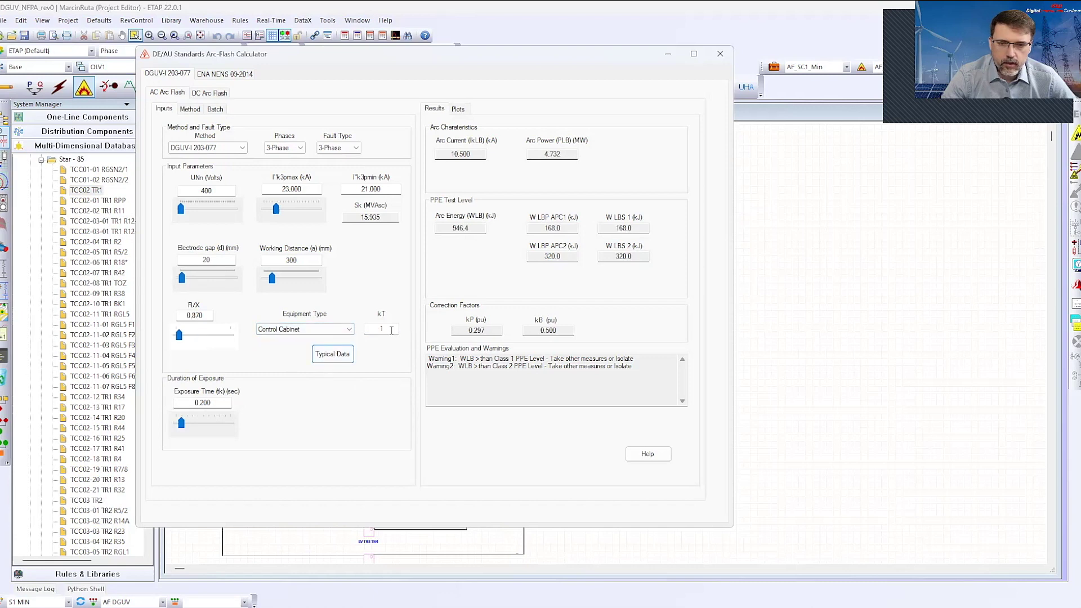
click(338, 331)
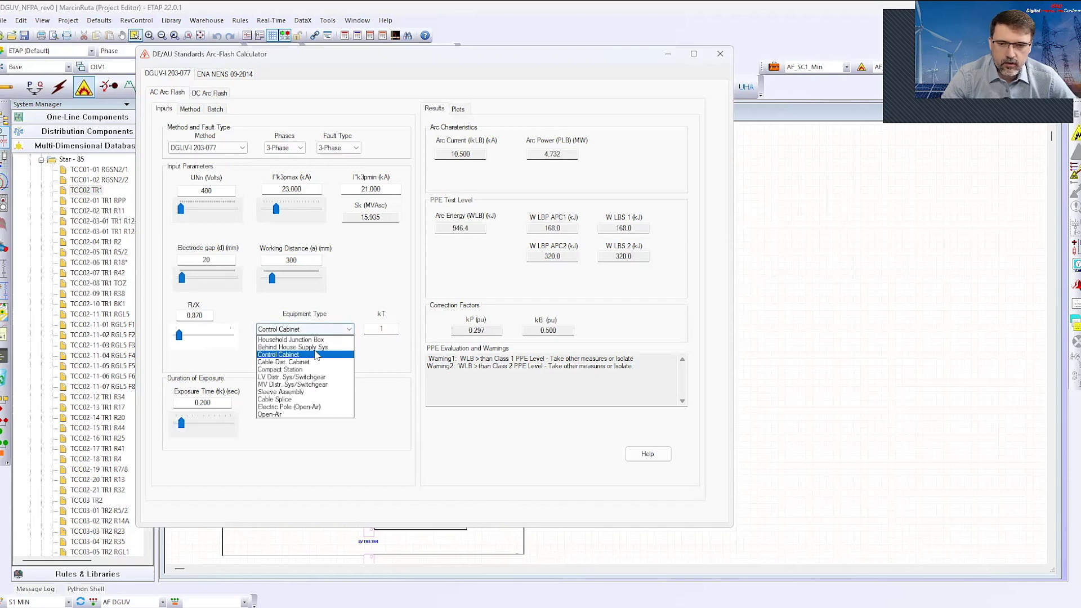
click(327, 401)
click(341, 359)
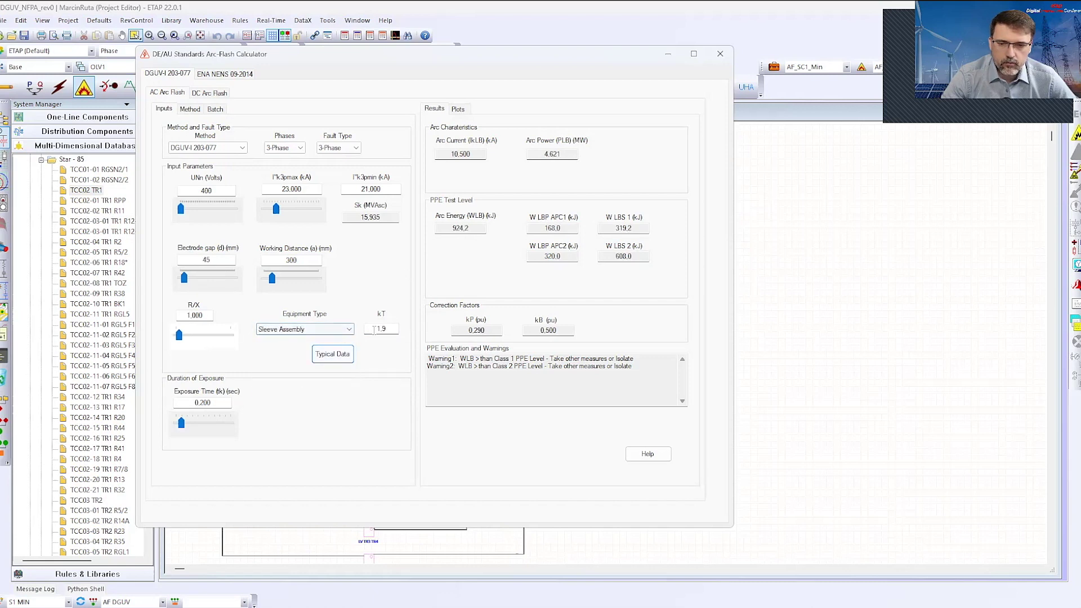
- Set the calculator's equipment type to LV Distr. Sys/Switchgear with its typical data, and close the calculator
click(348, 328)
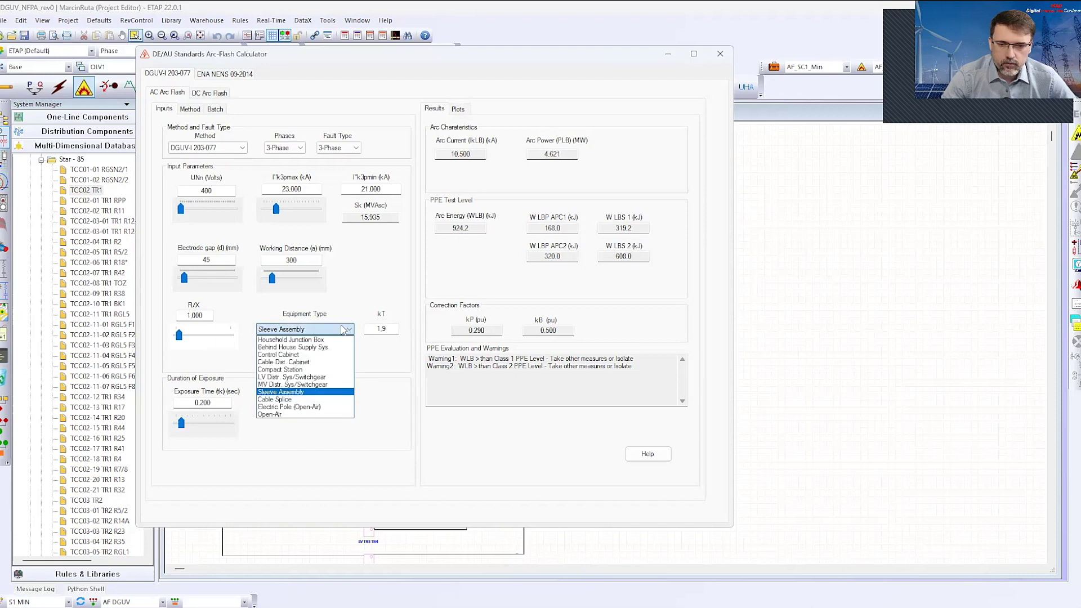
click(291, 377)
click(333, 354)
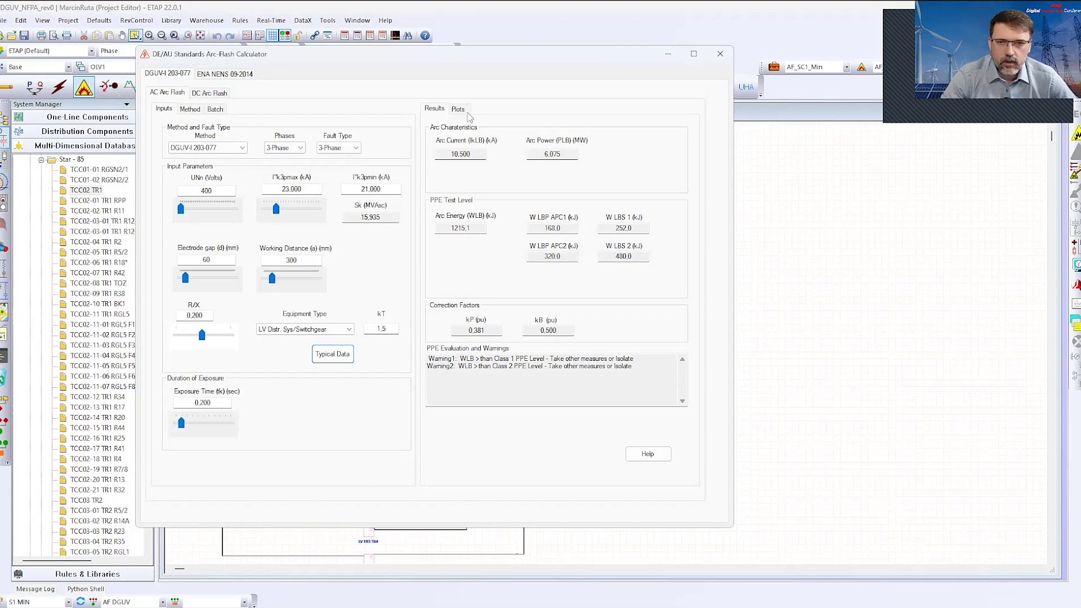
click(720, 53)
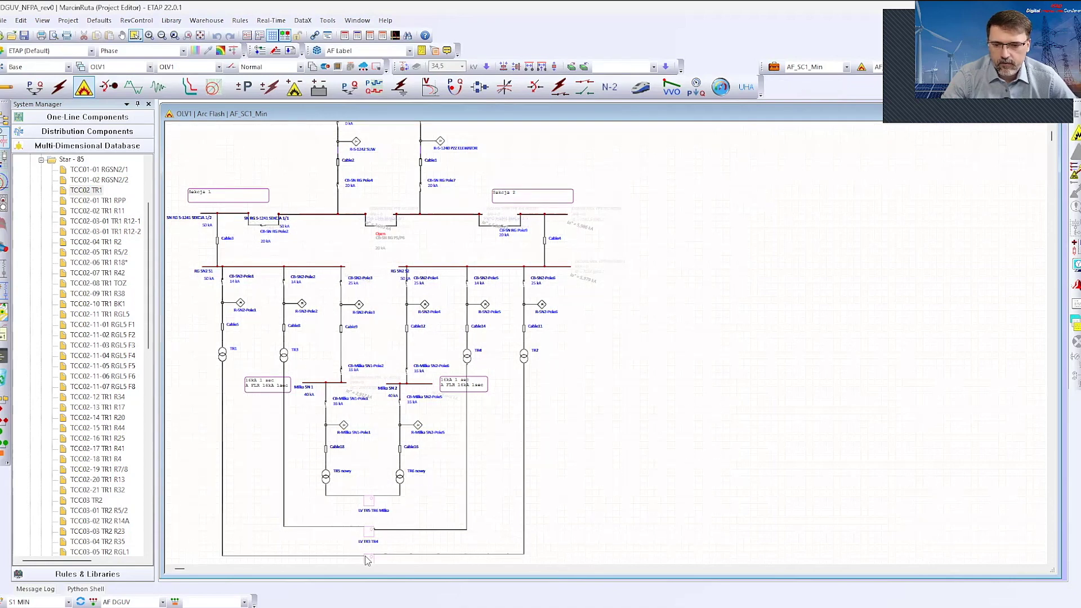
- Open the RGnn-TR1 network nested in LV TR1 TR2 and display the rating data of its main bus RGnn Tr1
scroll(370, 487, down, 2)
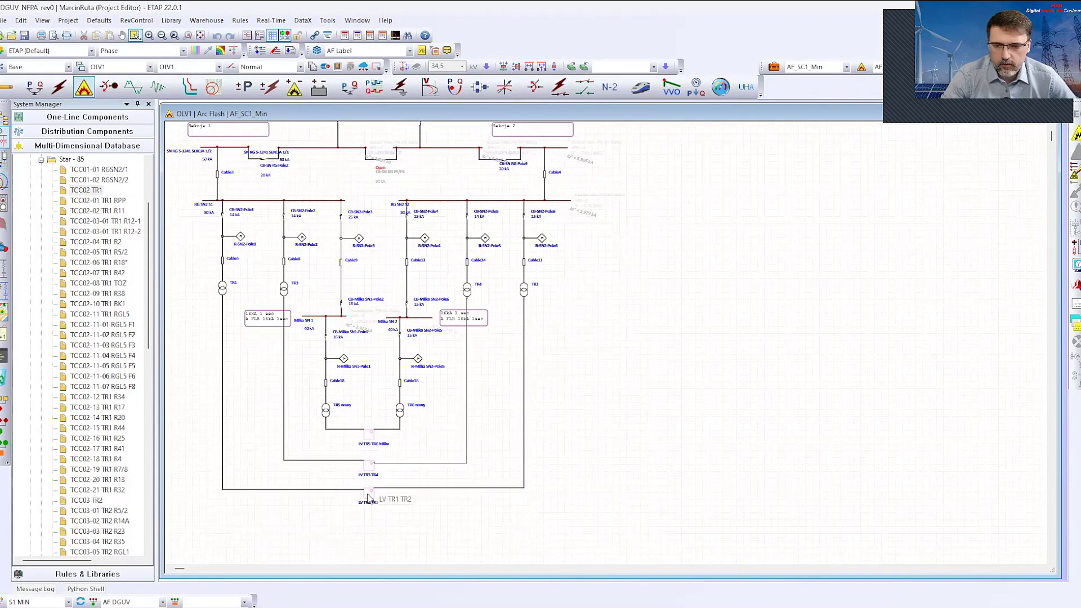
double_click(370, 494)
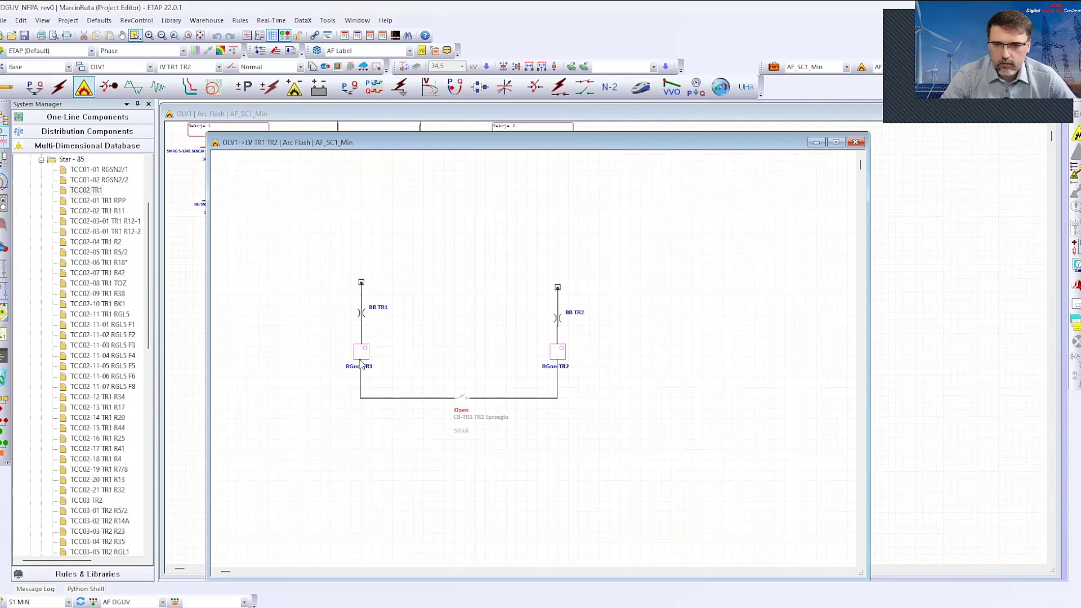
double_click(361, 353)
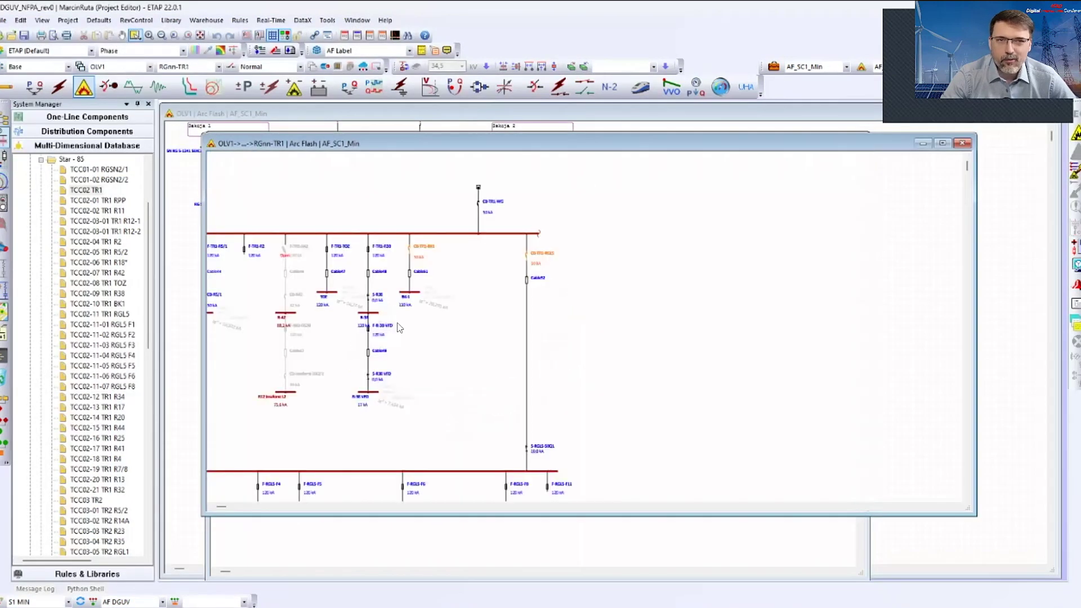
click(443, 234)
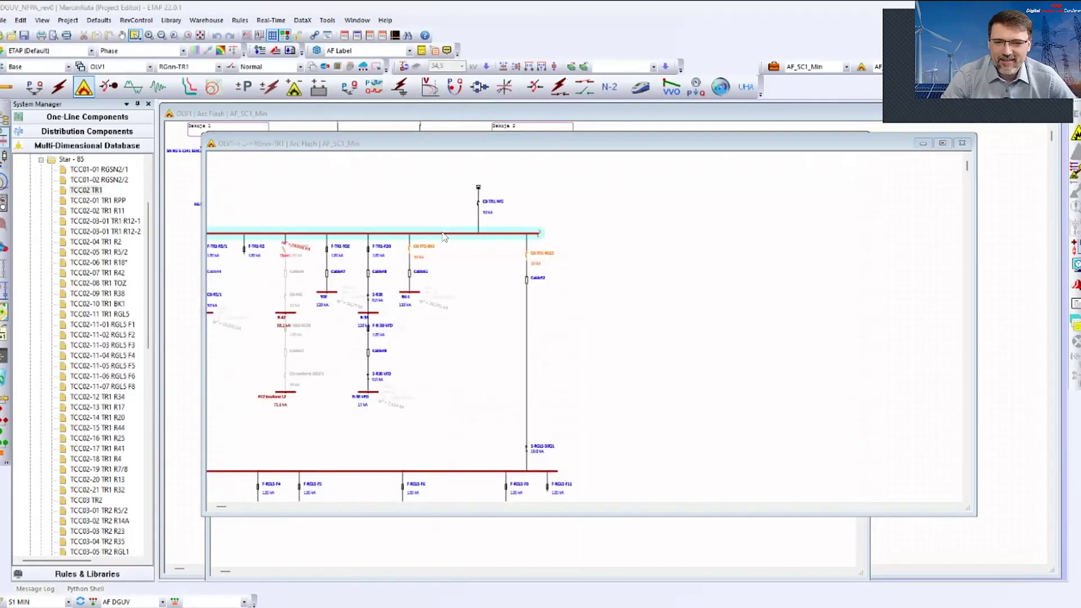
double_click(438, 234)
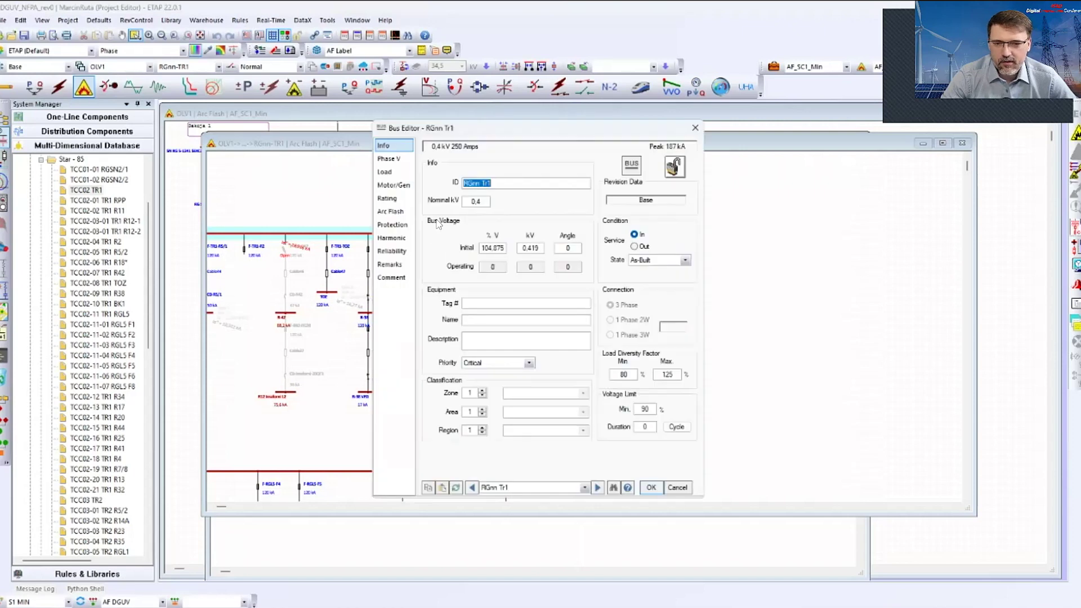
click(397, 212)
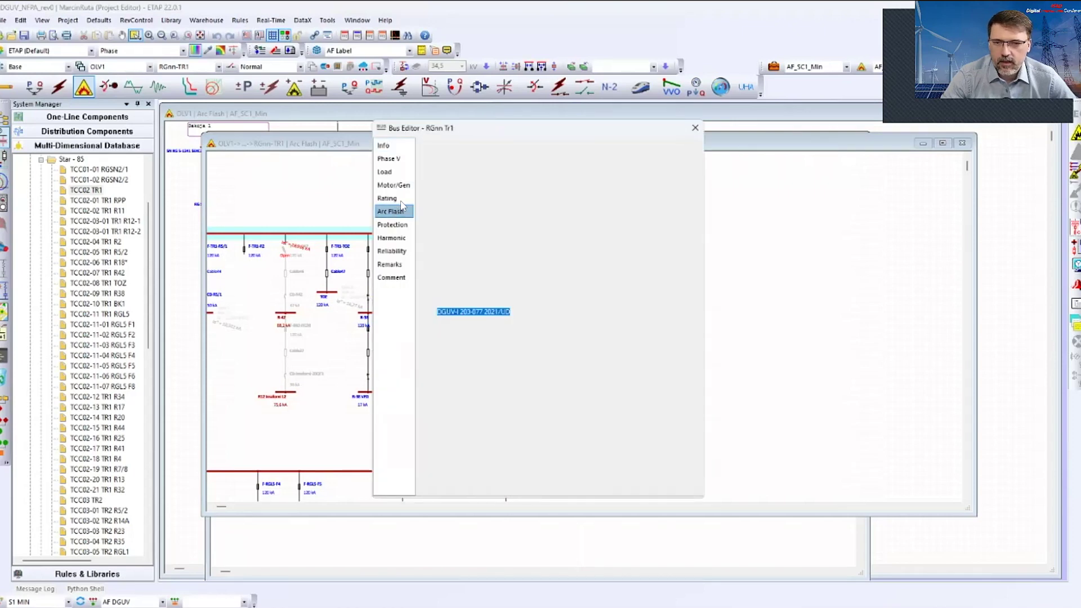
click(401, 198)
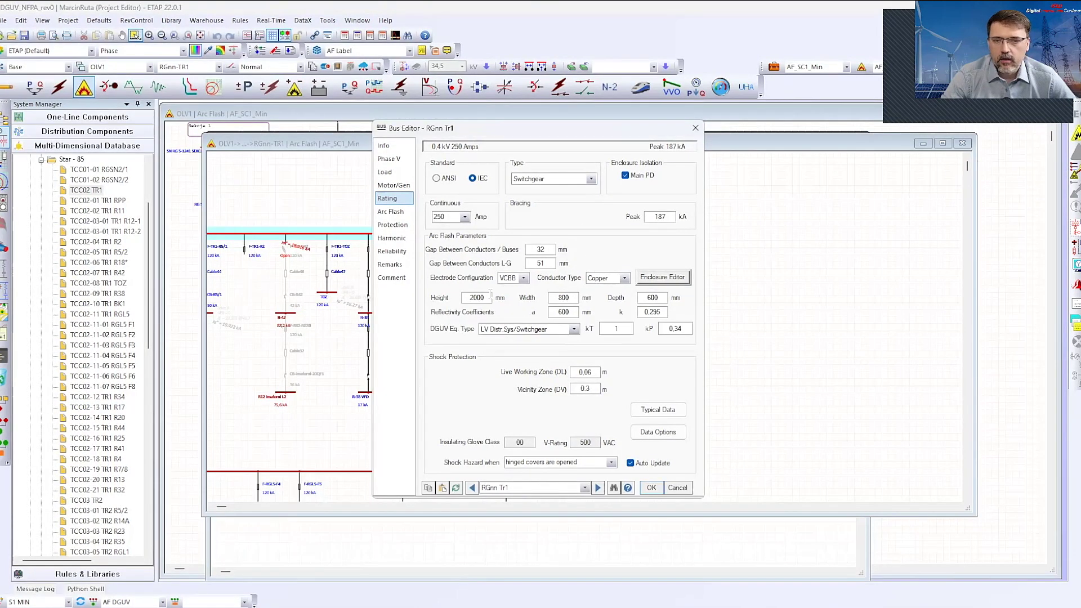
- Select LV Distr.Sys/Switchgear as the DGUV equipment type of bus RGnn Tr1
click(518, 329)
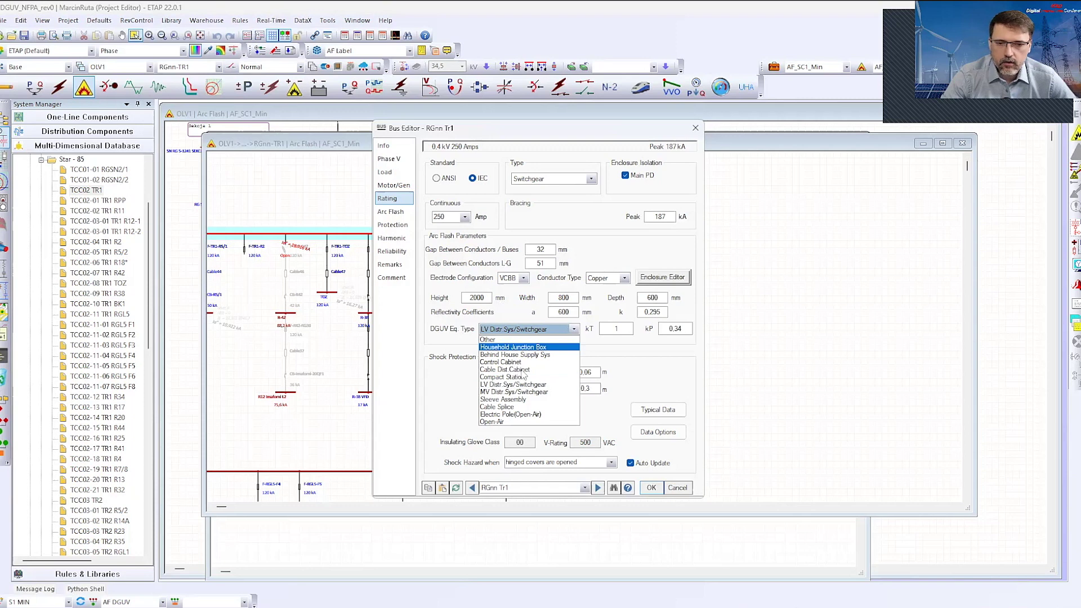
click(535, 385)
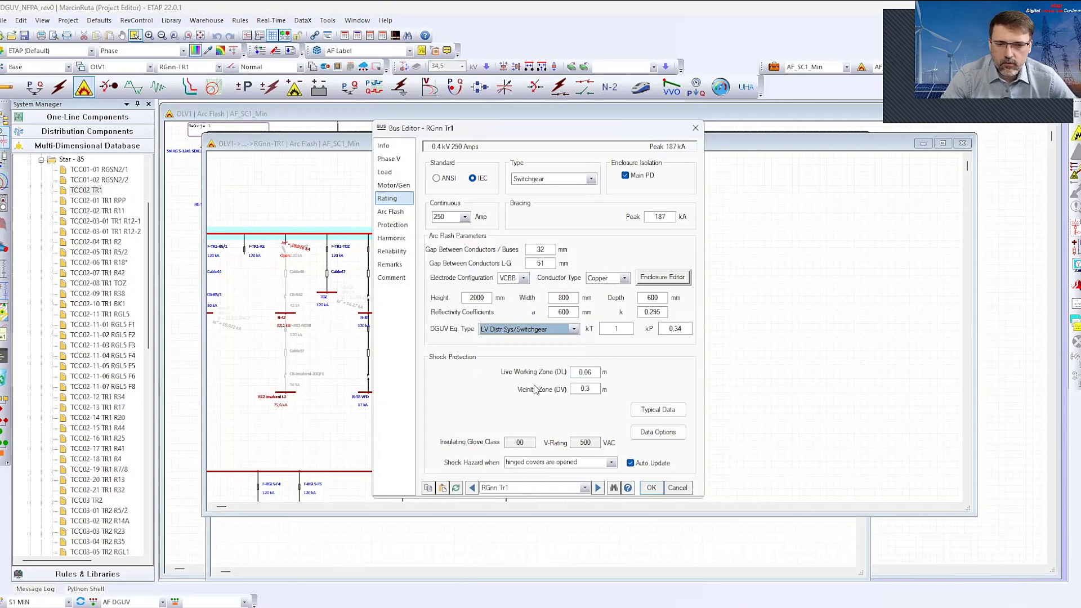
click(573, 329)
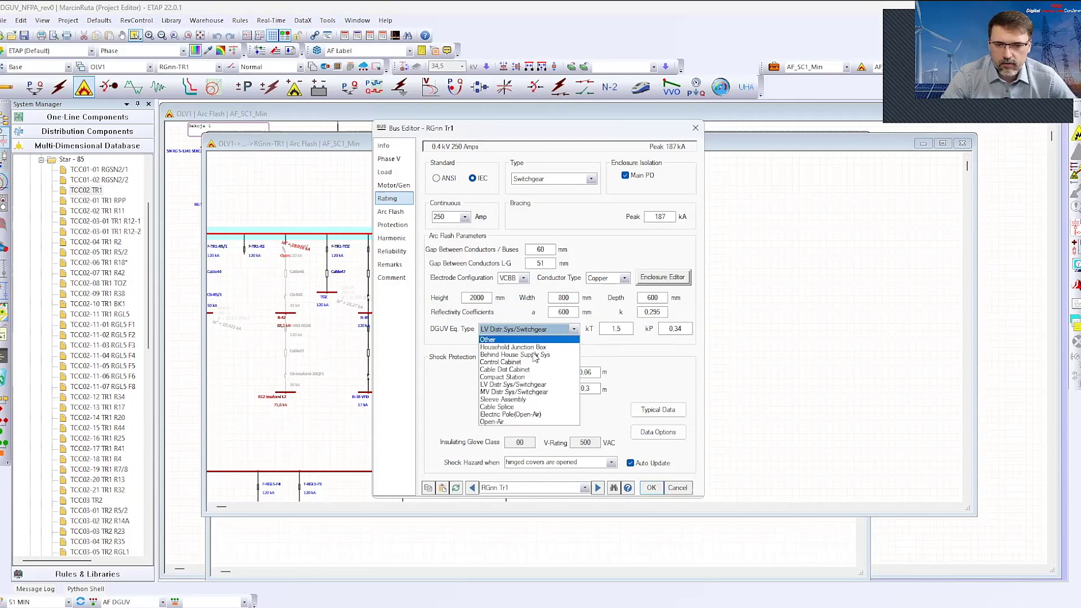
click(509, 385)
- Override the bus's kT factor with 1, and reapply the typical arc flash data
click(623, 330)
key(BackSpace)
key(BackSpace)
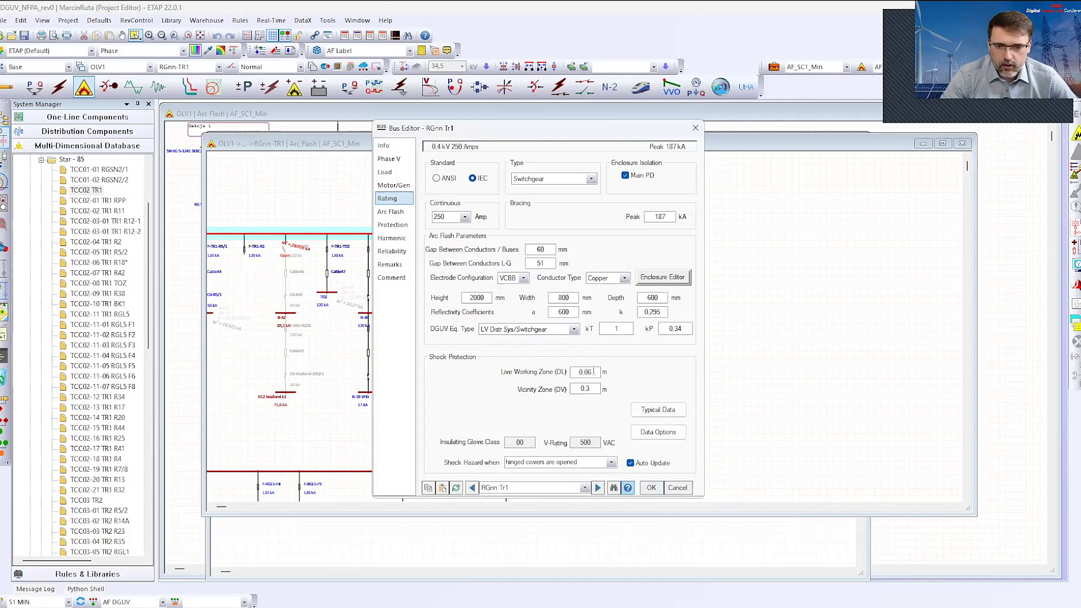
click(655, 410)
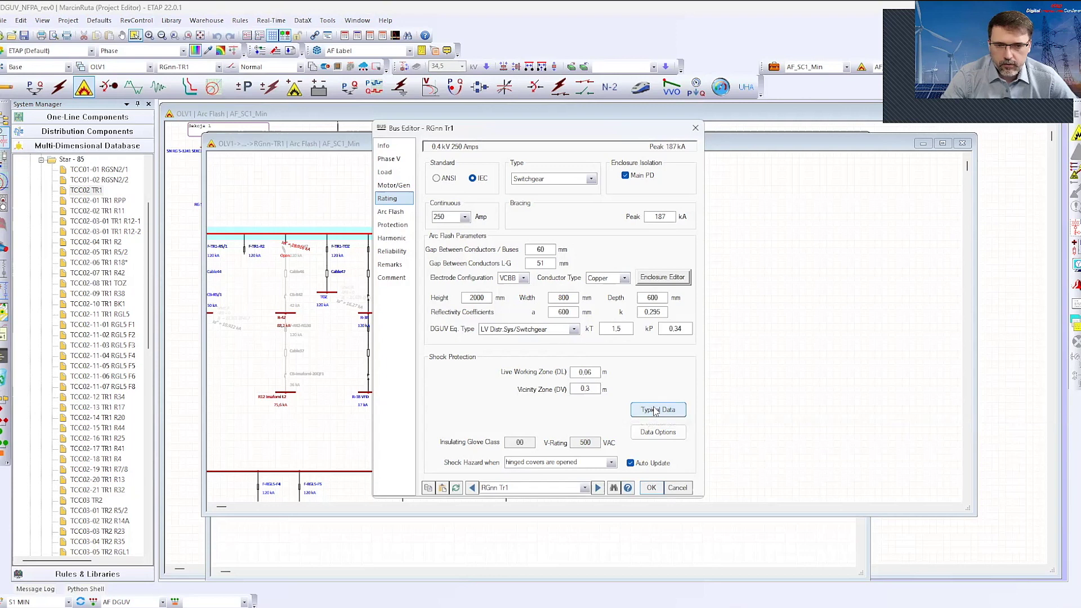
- Review the approach boundary and voltage-rated glove standards in the bus's data options, and close the bus editor without saving
click(655, 410)
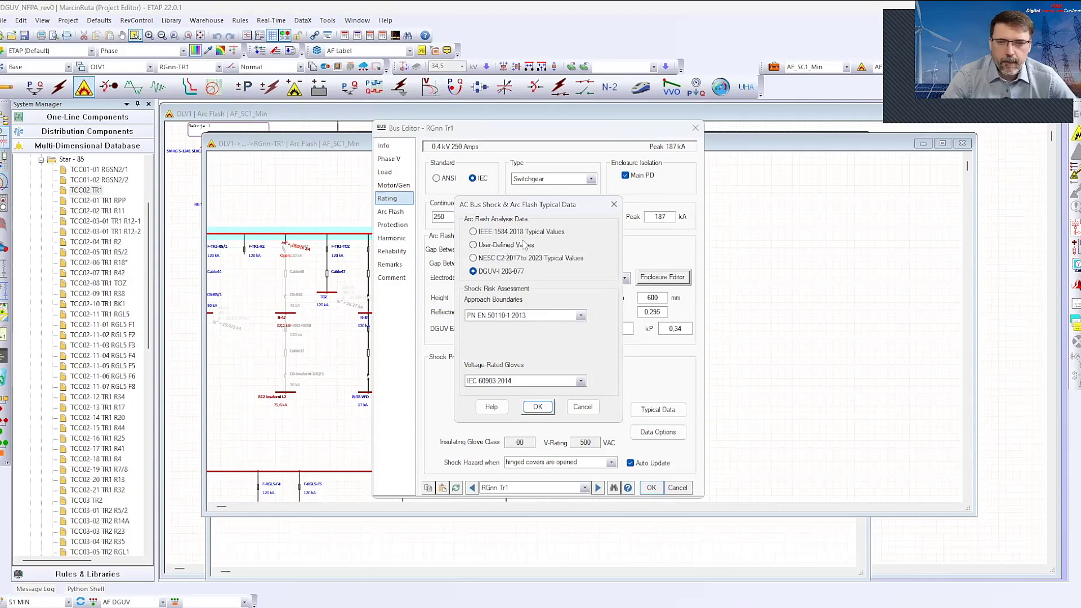
click(499, 316)
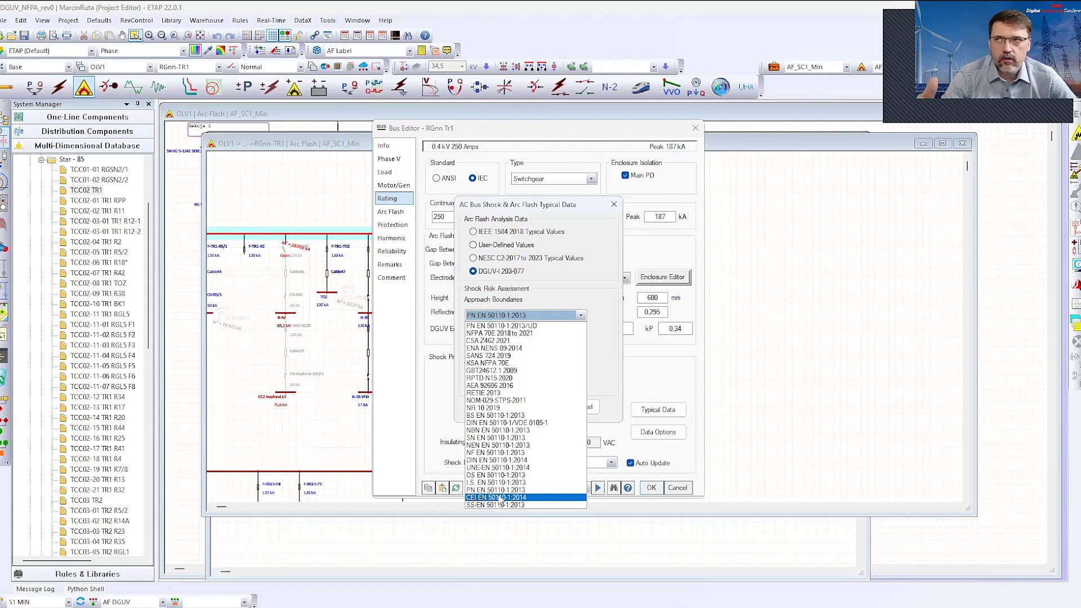
click(590, 297)
click(542, 382)
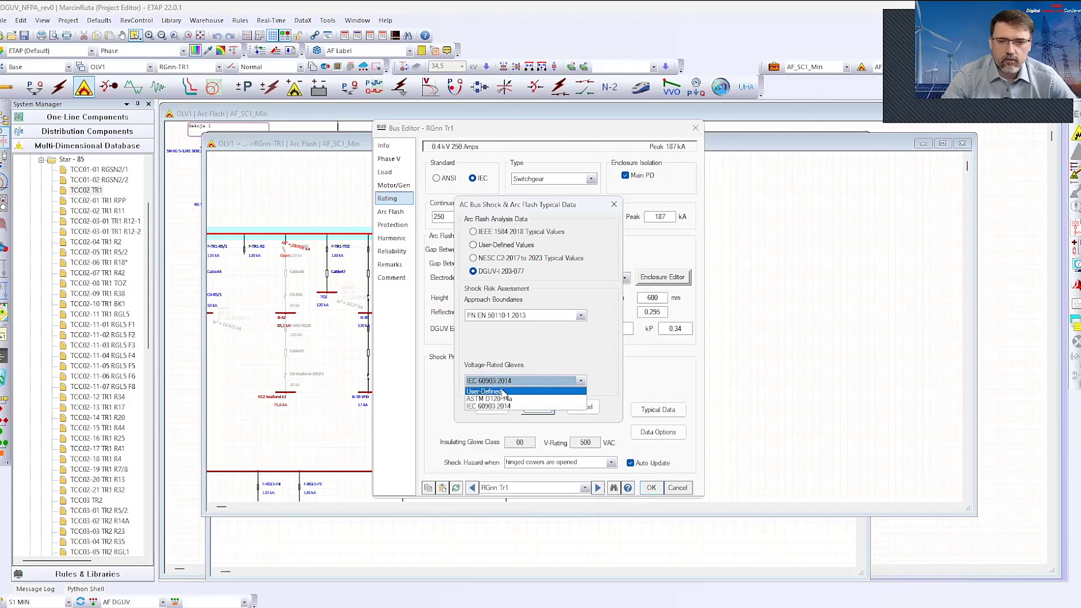
click(495, 405)
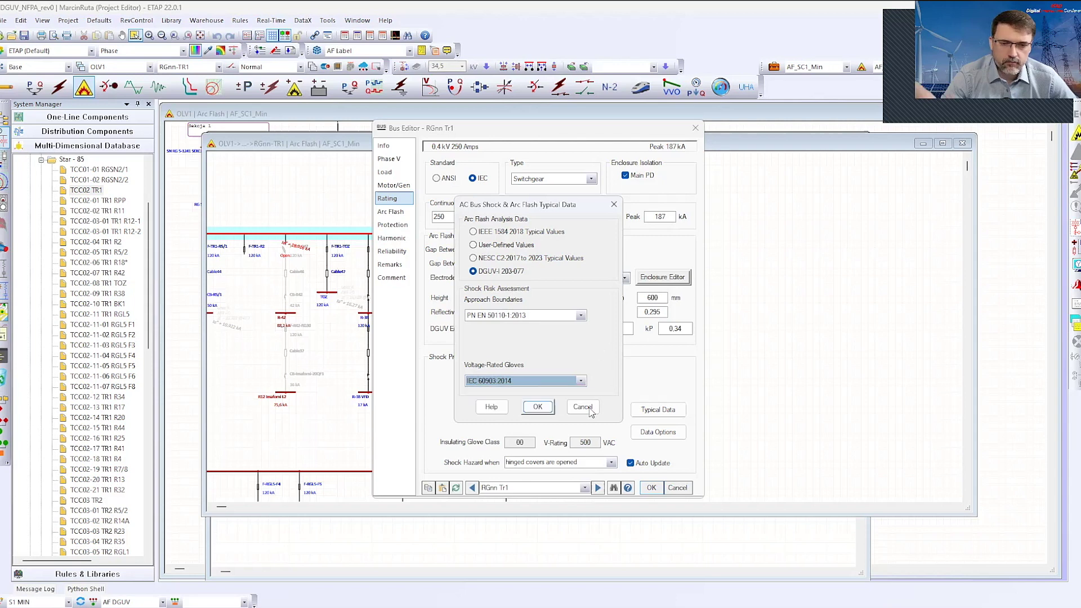
click(585, 408)
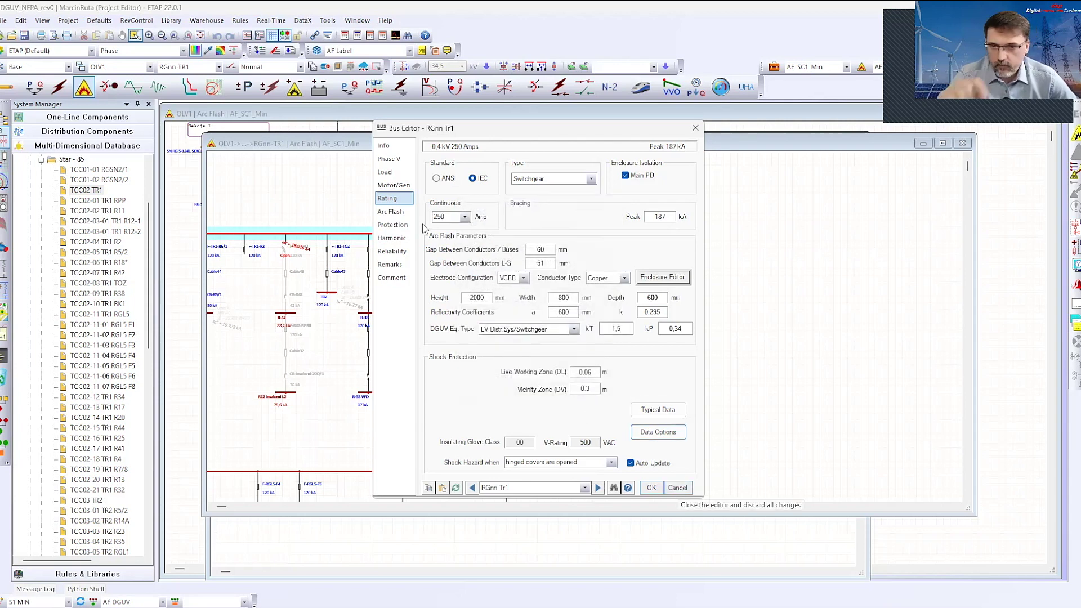
click(678, 489)
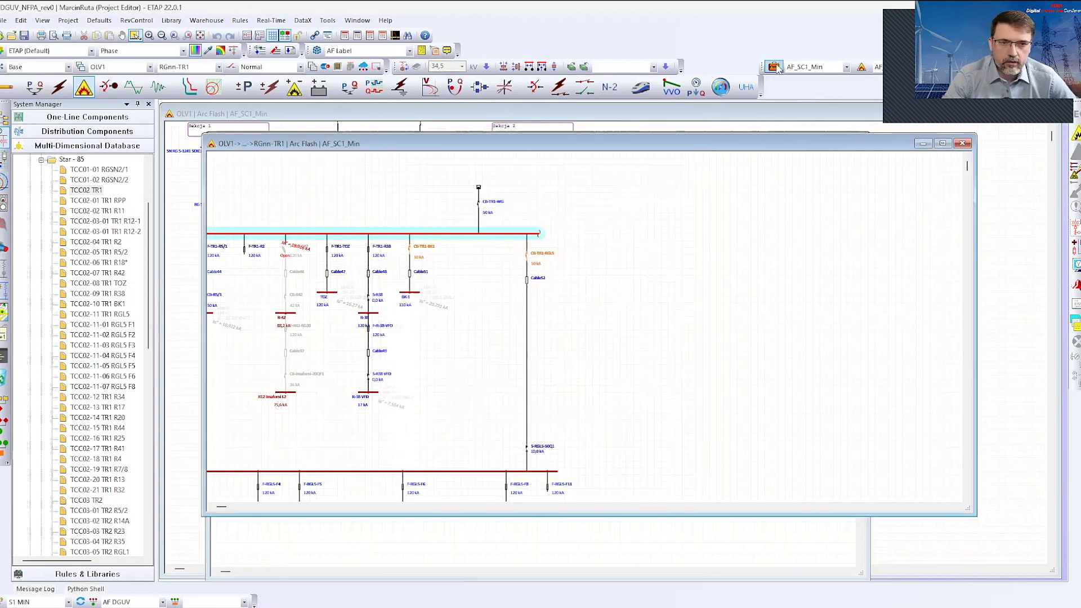
- Open the arc flash study case settings and display the method settings of study case AF_DGUV_1
click(774, 66)
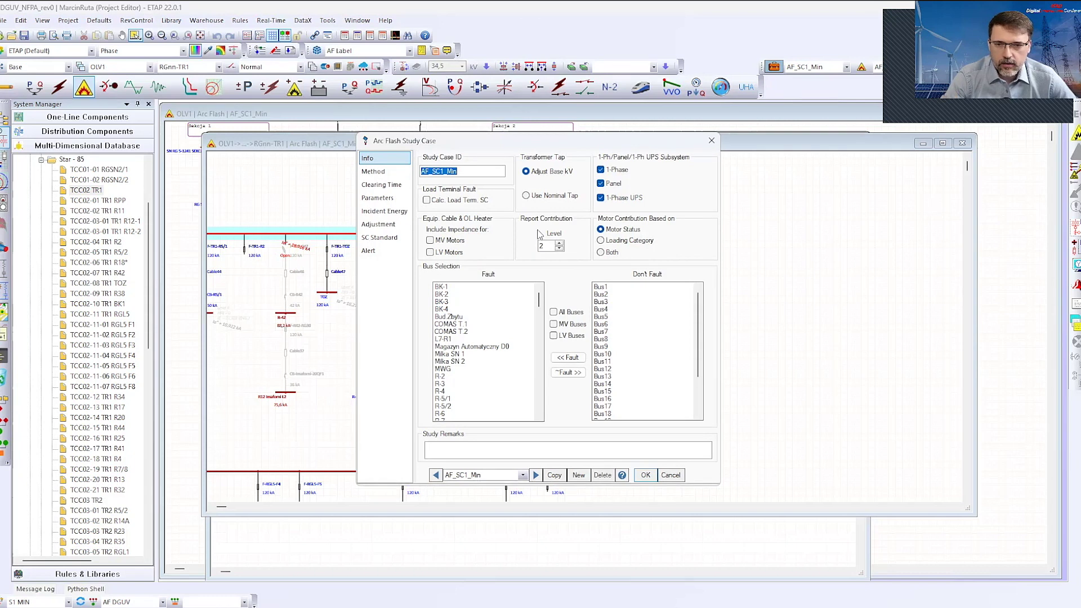
click(474, 476)
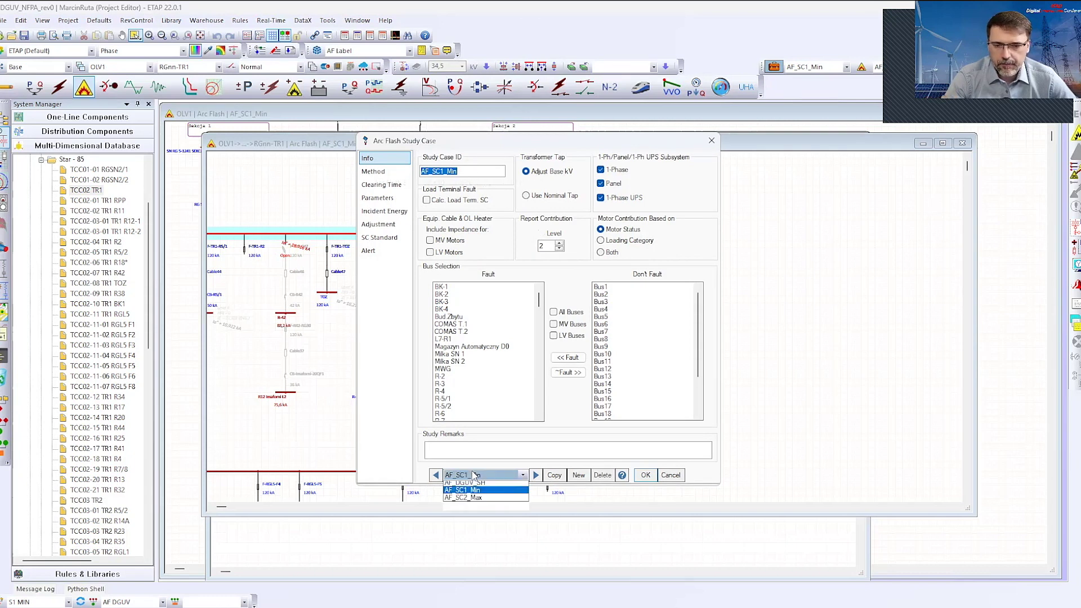
click(482, 491)
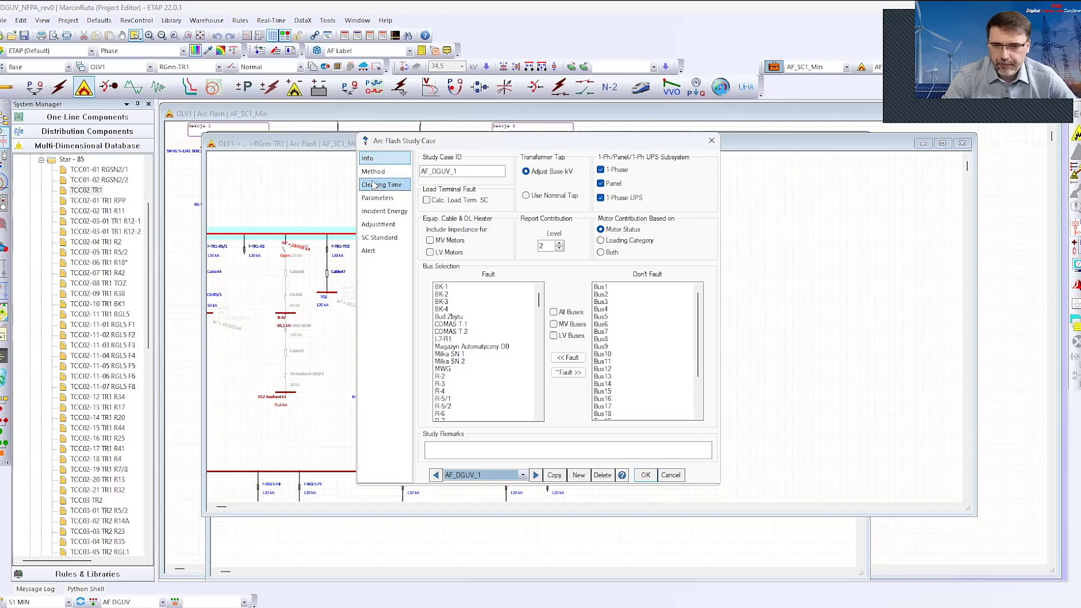
click(373, 171)
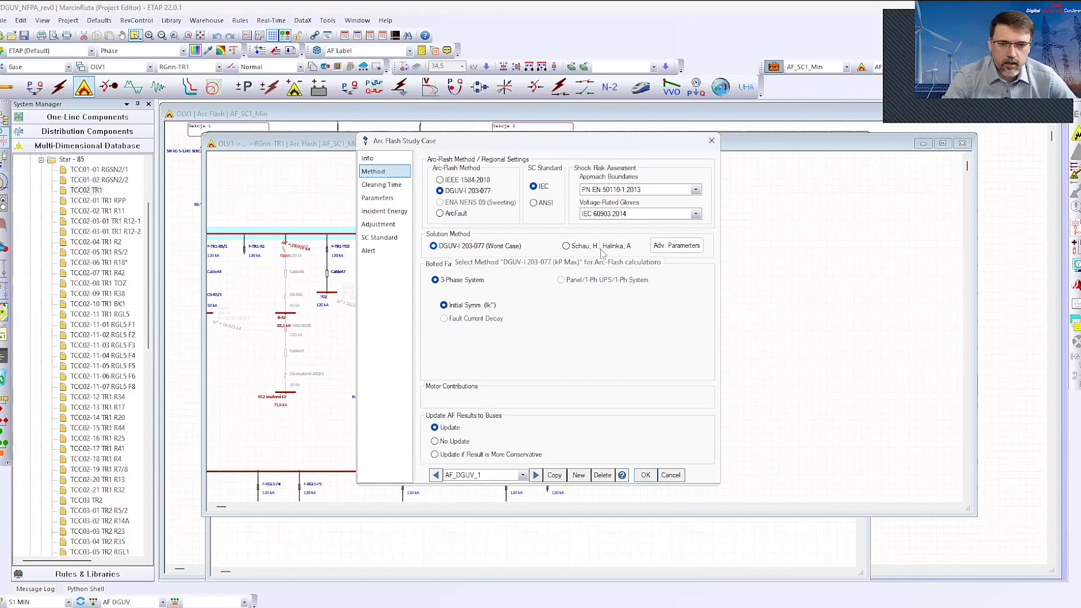
- Compare the solution methods of study cases AF_DGUV_SH and AF_DGUV_1, and check AF_DGUV_1's ANSI and IEC short-circuit standard options, leaving IEC selected
click(522, 475)
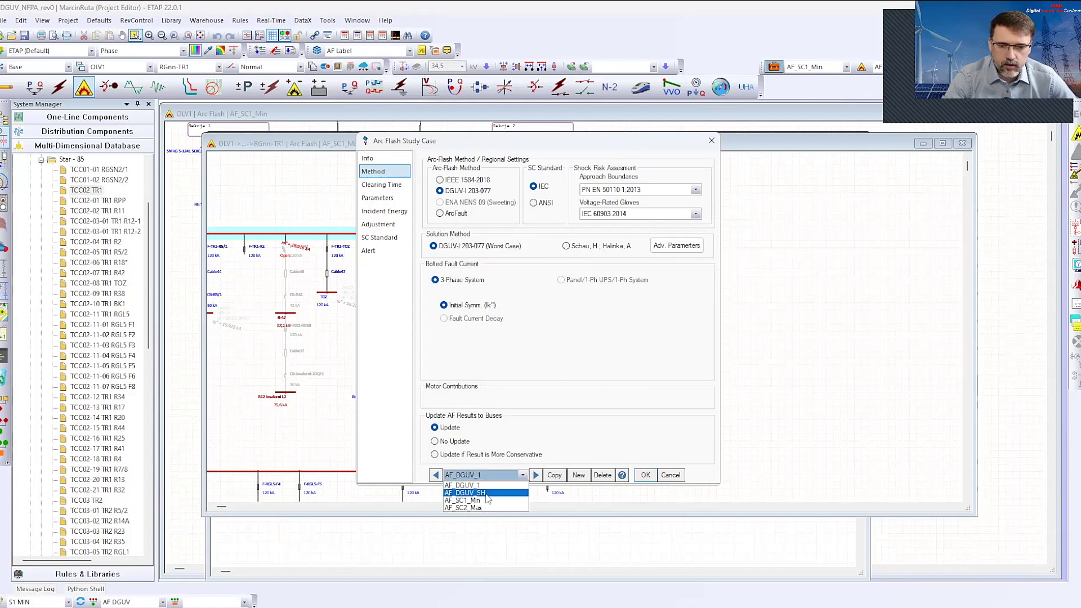
click(486, 494)
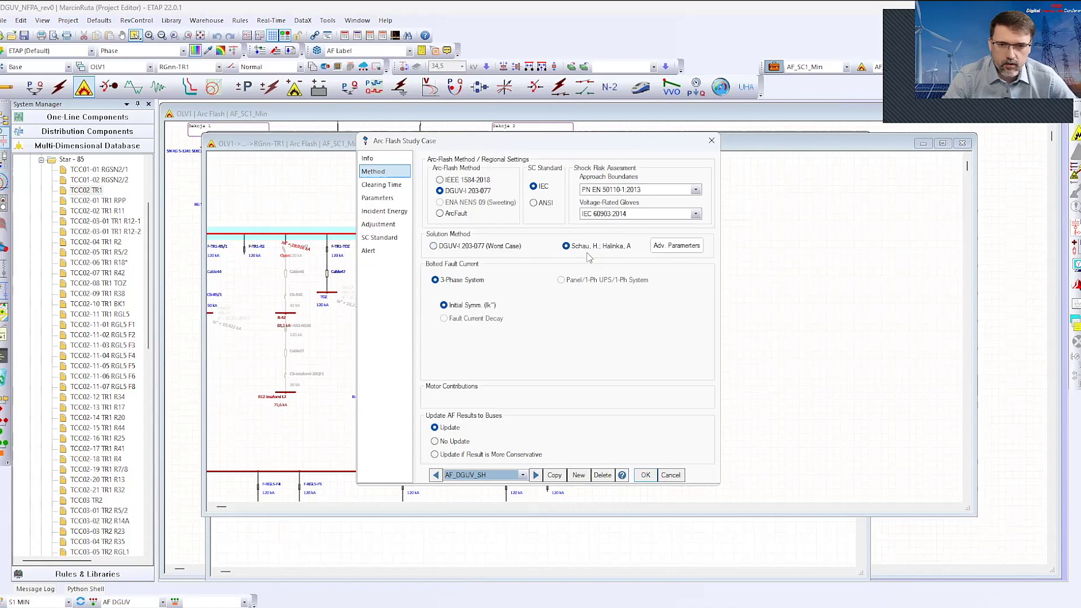
click(505, 474)
click(485, 486)
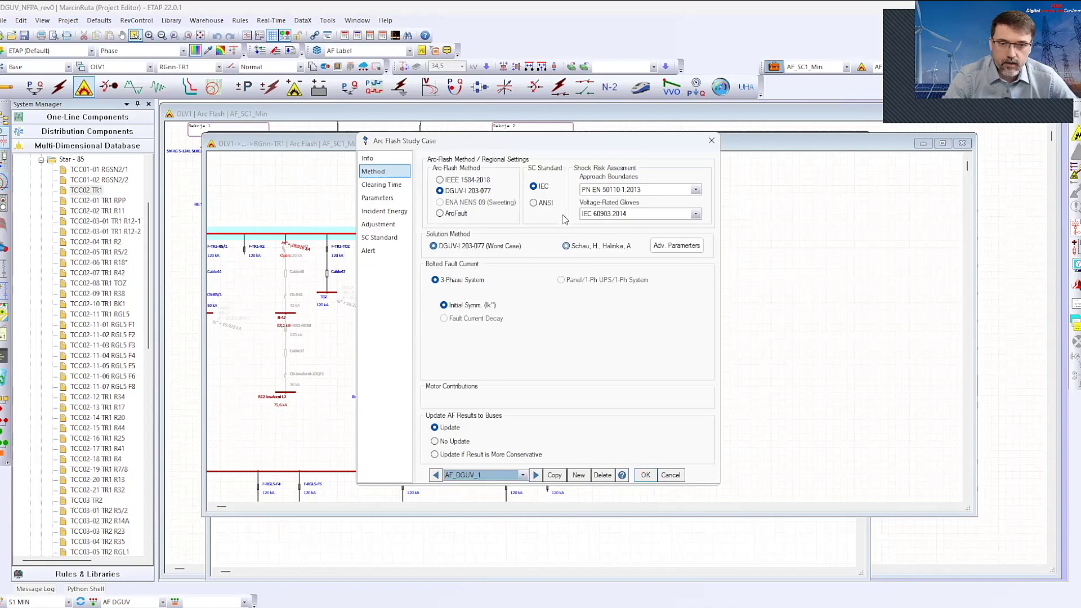
click(542, 204)
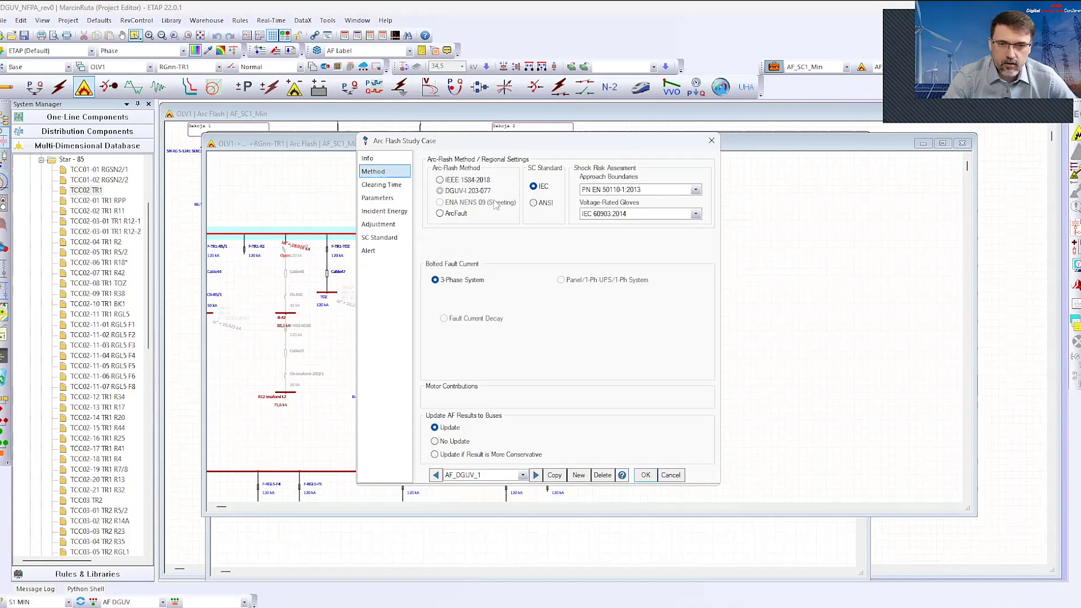
click(534, 187)
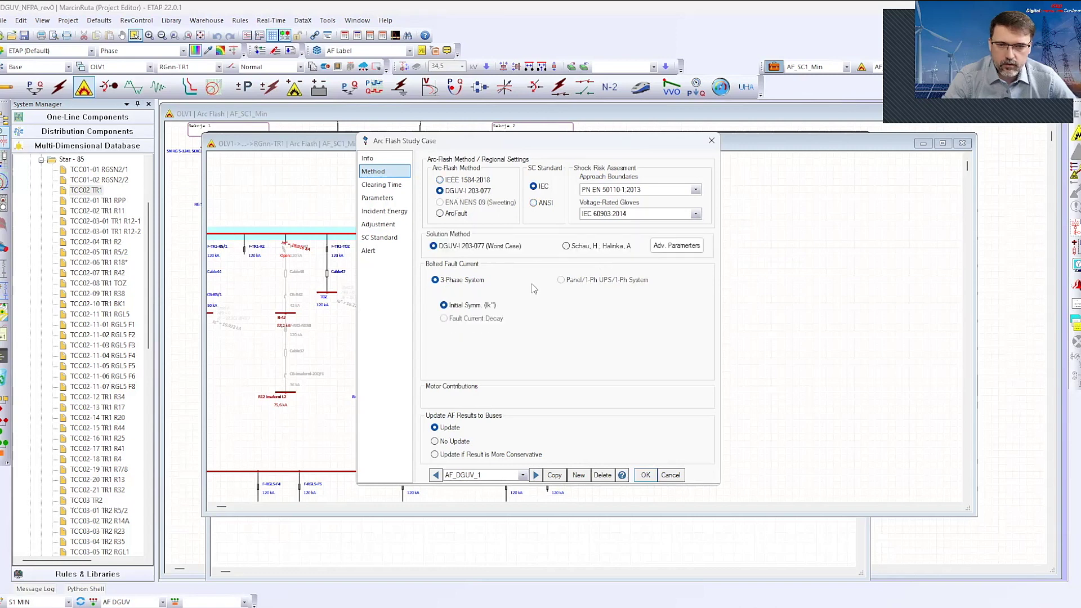
- Review AF_DGUV_1's clearing time and PPE class parameters, comparing its fault clearing time settings with those of AF_SC1_Min
click(393, 186)
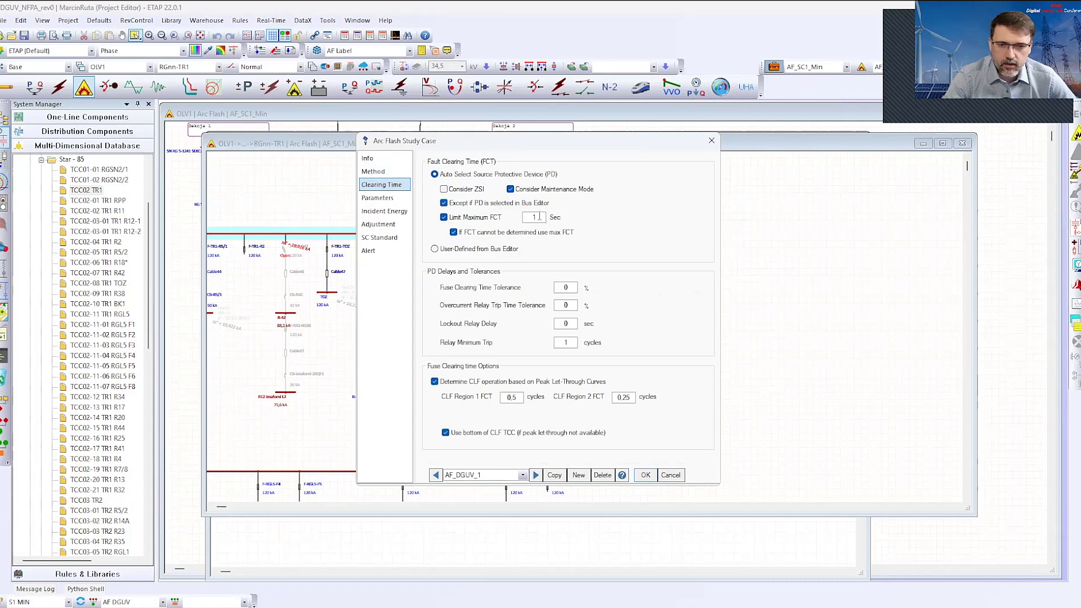
click(389, 200)
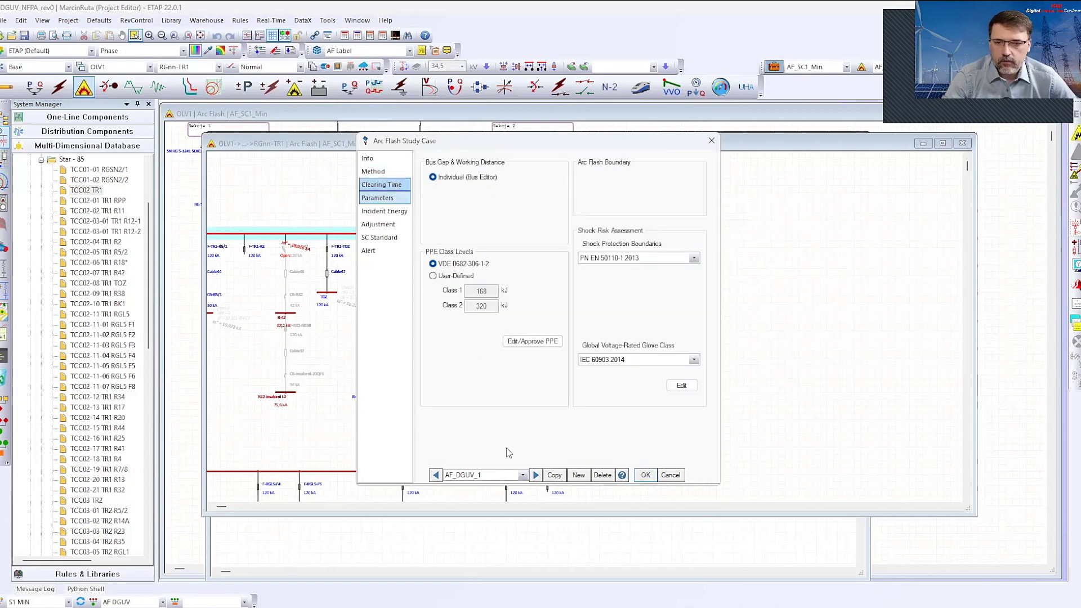
click(483, 474)
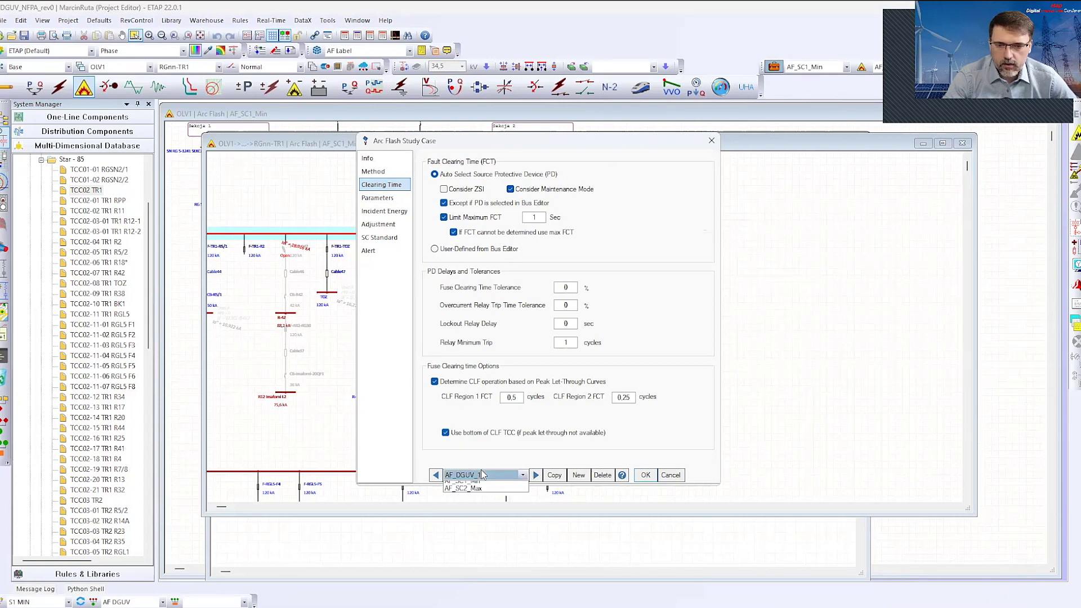
click(467, 503)
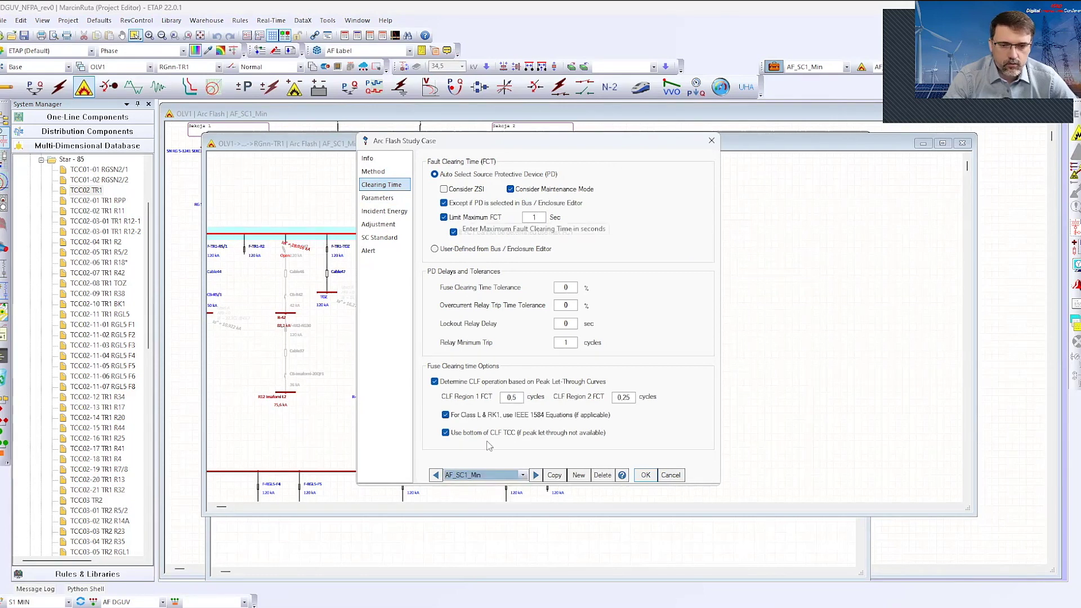
click(477, 476)
click(476, 486)
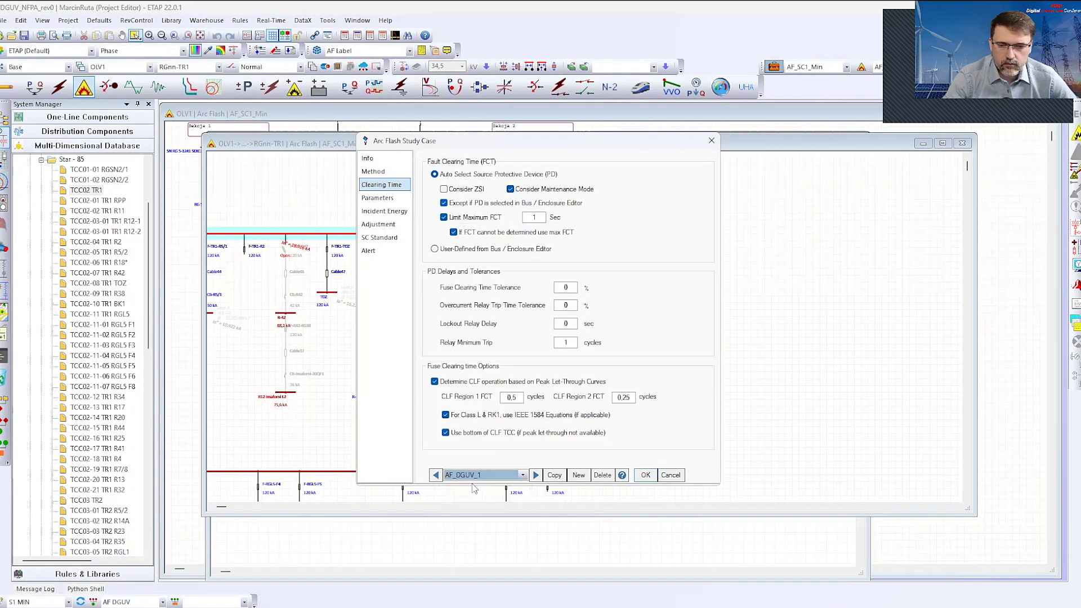
- Compare the short-circuit standard settings of study cases AF_DGUV_1 and AF_SC1_Min
click(390, 243)
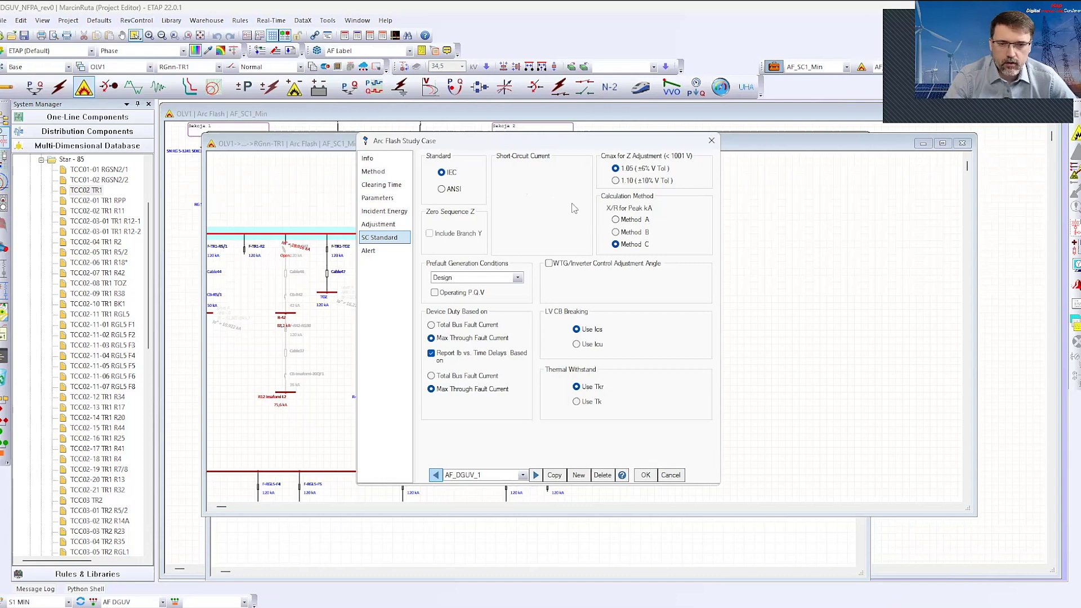
click(463, 475)
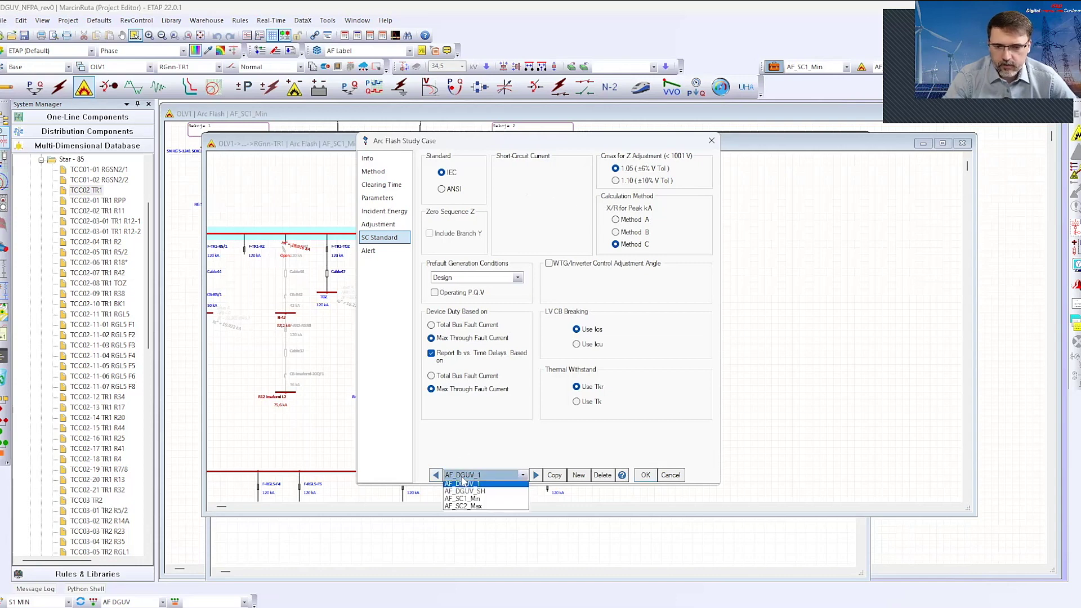
click(462, 499)
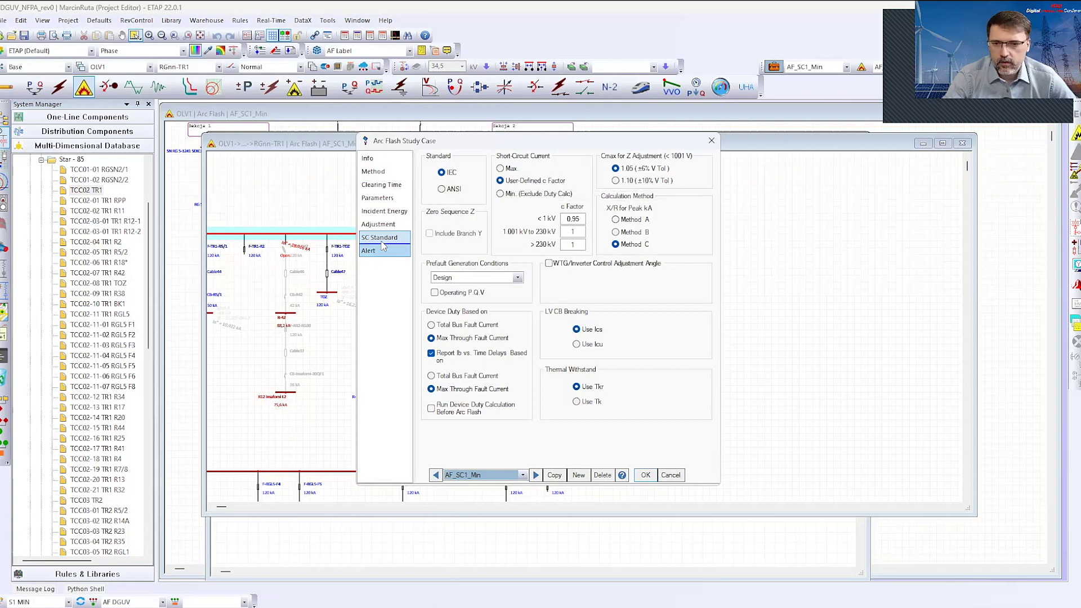
- Review AF_SC1_Min's adjustment, incident energy, clearing time and method settings, and close the study case, accepting its settings
click(384, 224)
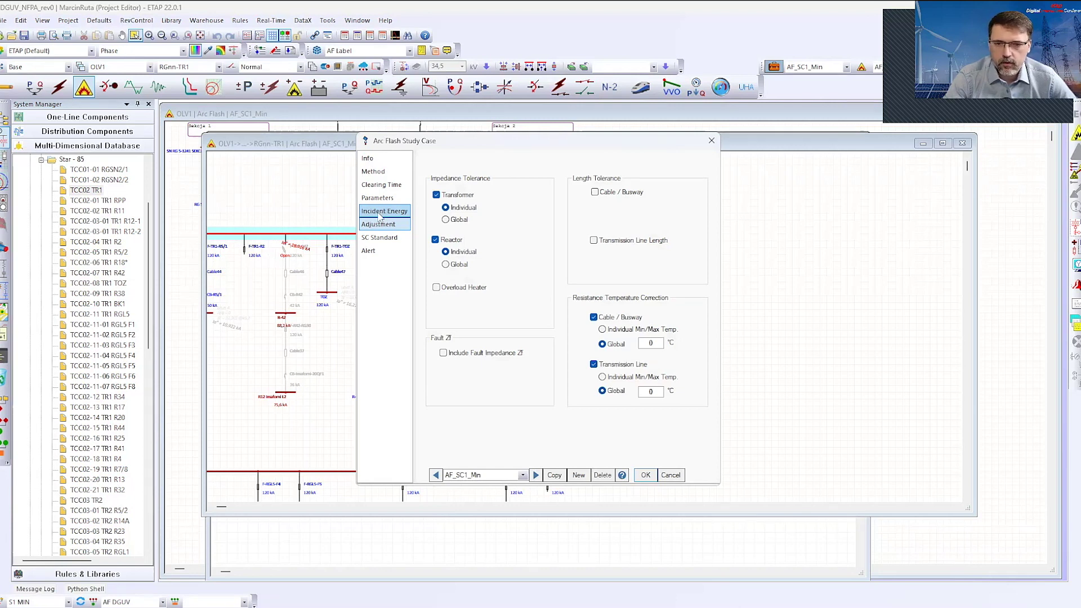
click(381, 212)
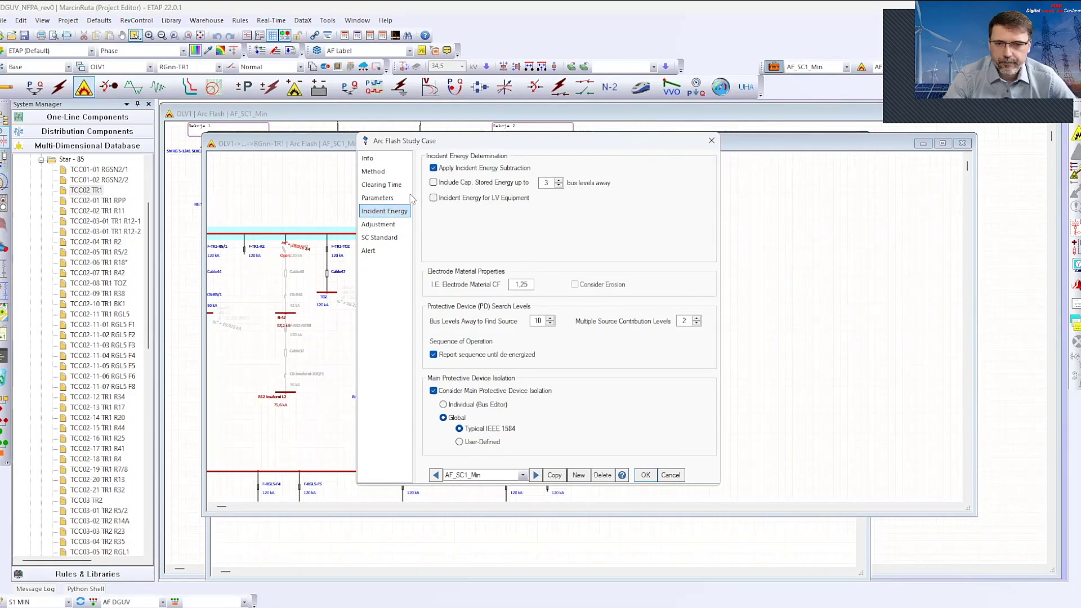
click(388, 184)
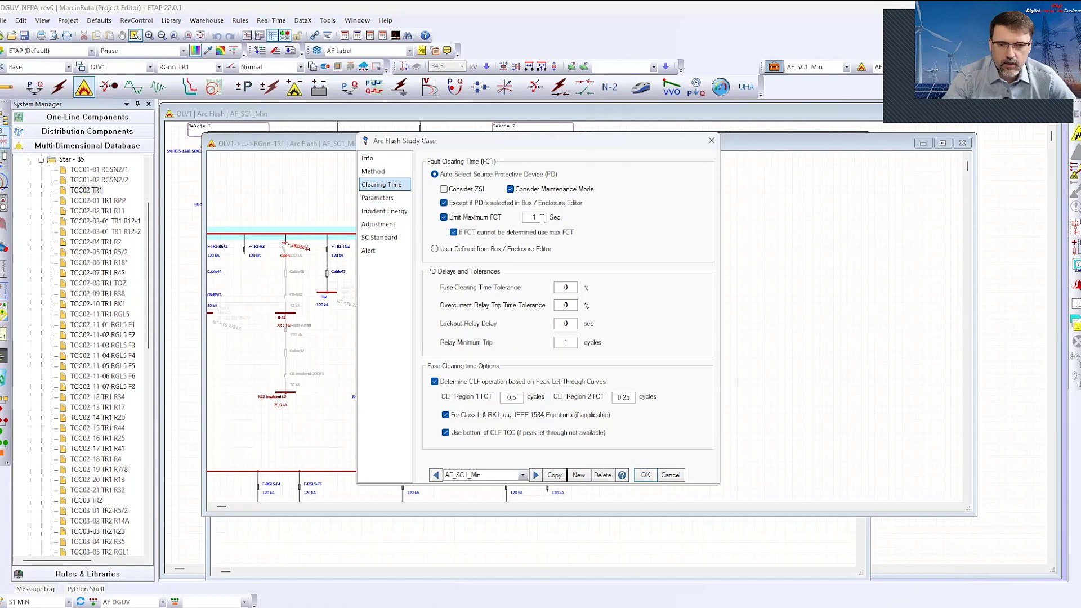
click(374, 171)
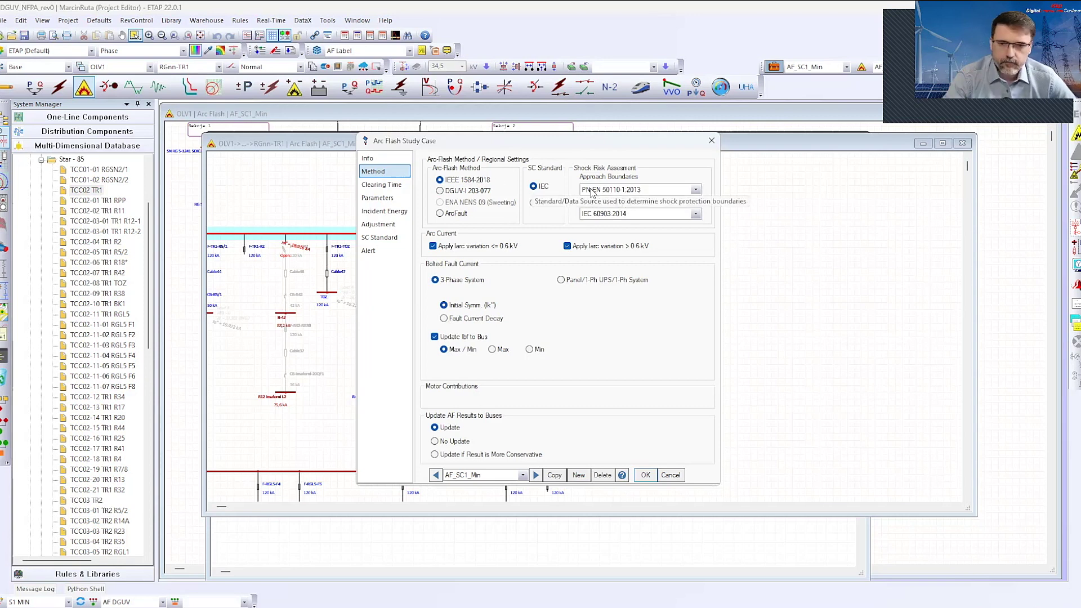
click(646, 475)
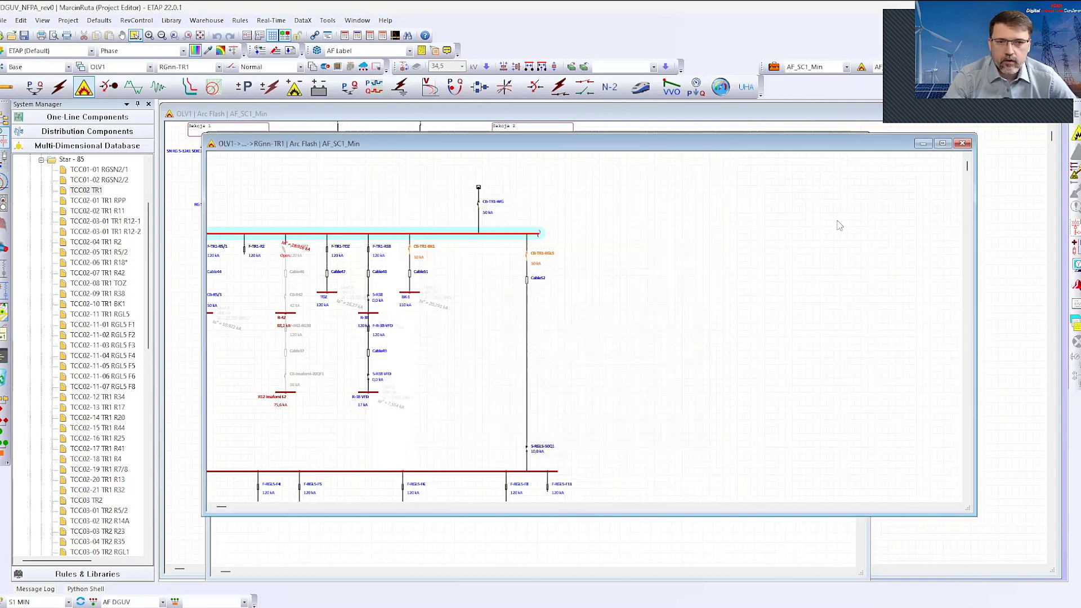
- Open the Arc Flash Result Analyzer and examine the bus total energy results across the AF1 and AF2 reports
click(1075, 327)
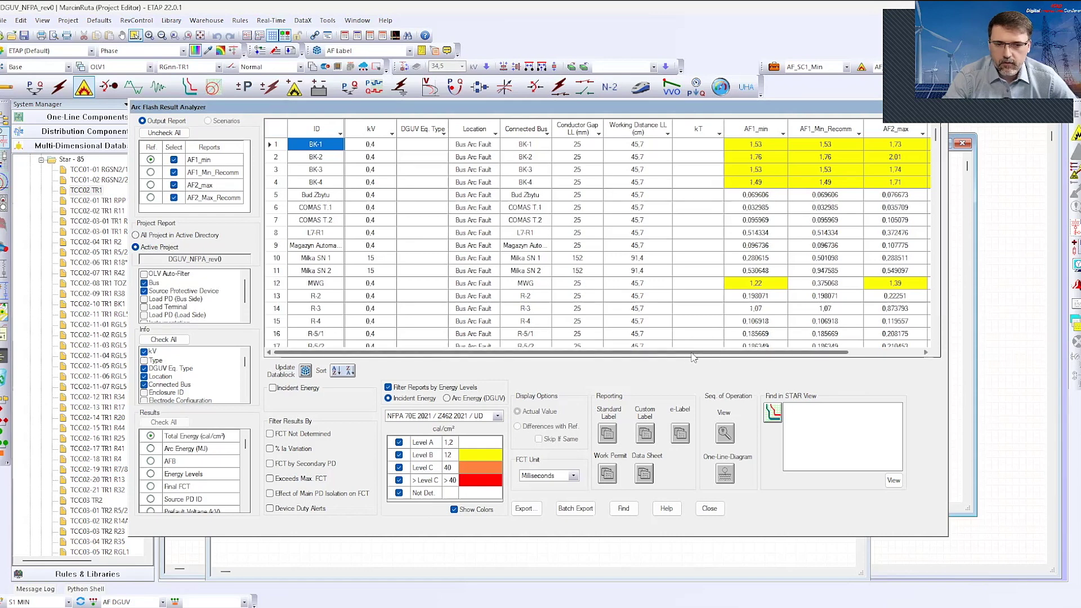
drag(692, 354, 788, 355)
scroll(777, 298, down, 20)
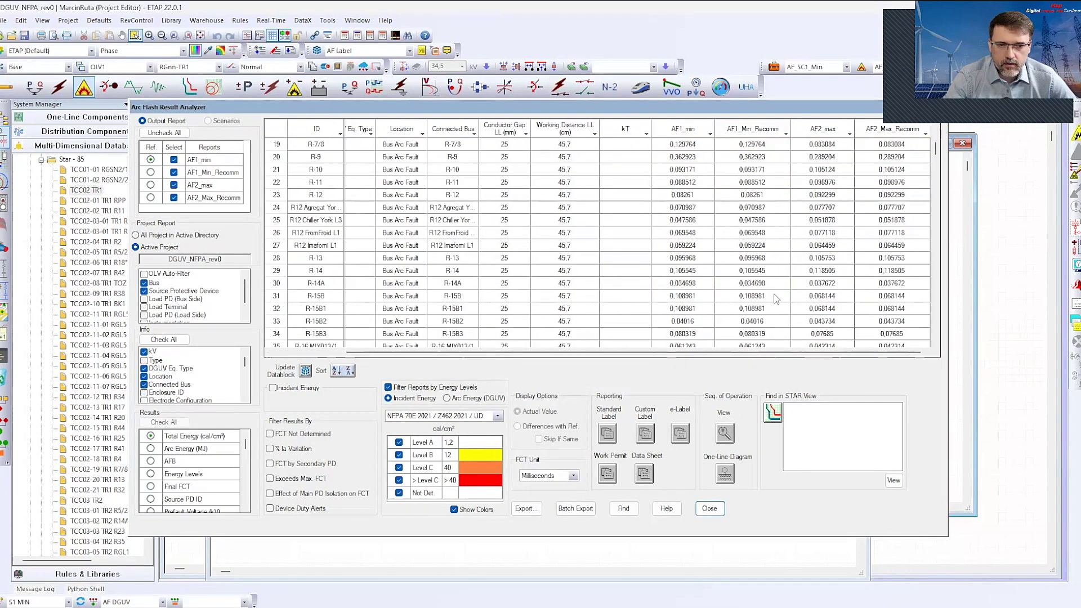
scroll(777, 298, down, 3)
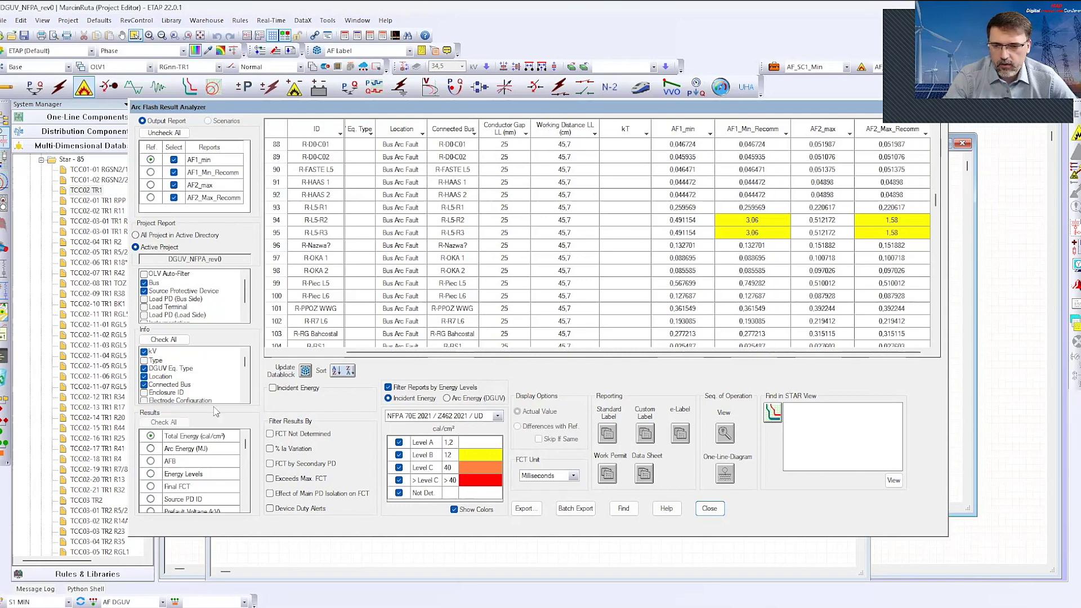
- Display arc energy results with the DGUV-I 203-077 energy level filter, and compare the four AF_DGUV reports across the buses
click(151, 449)
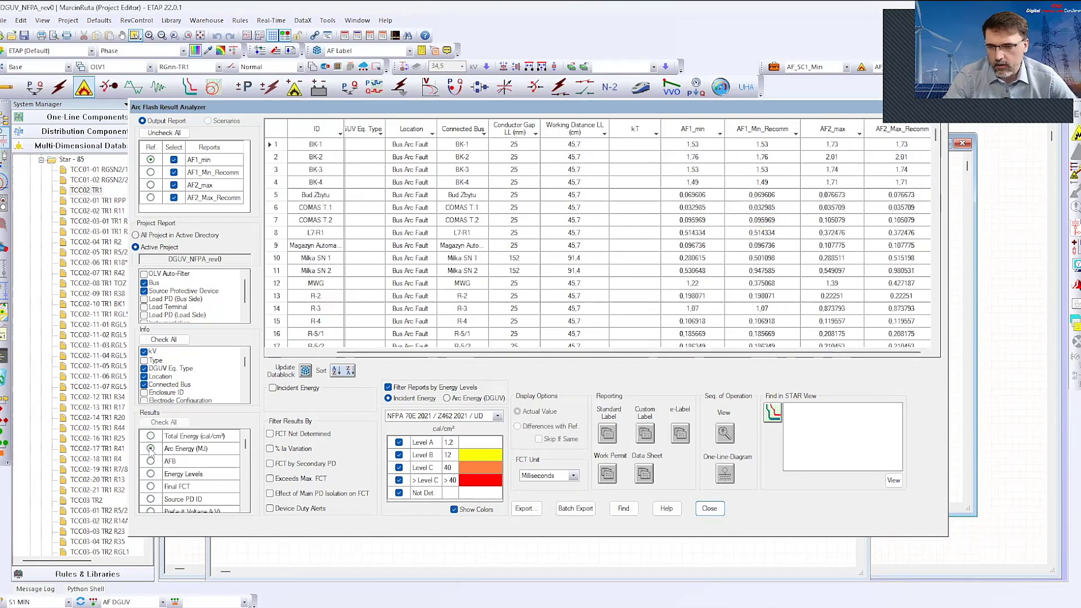
click(454, 400)
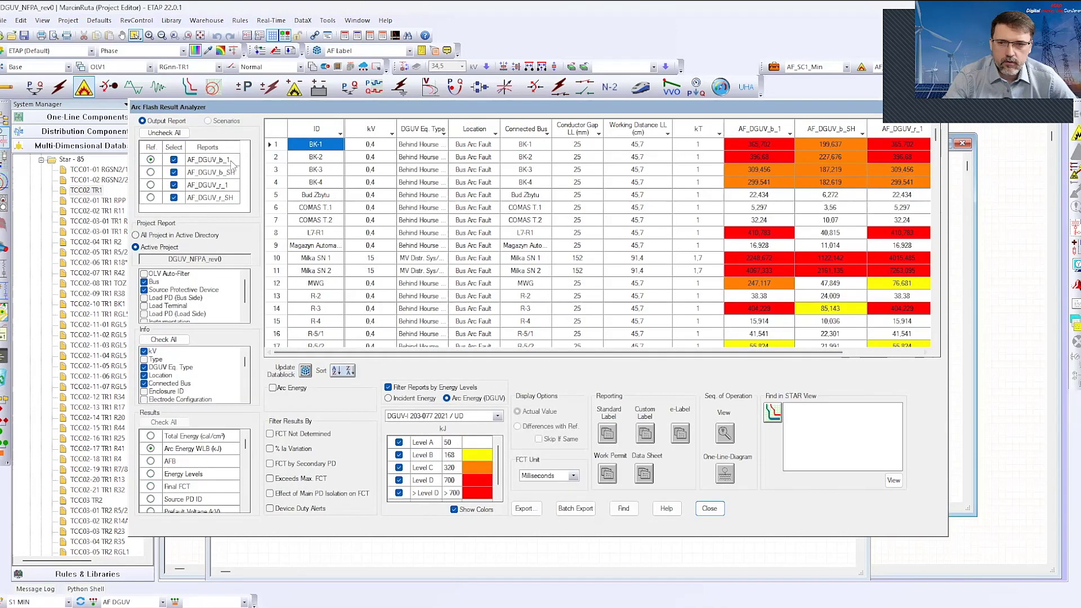
drag(410, 354, 488, 355)
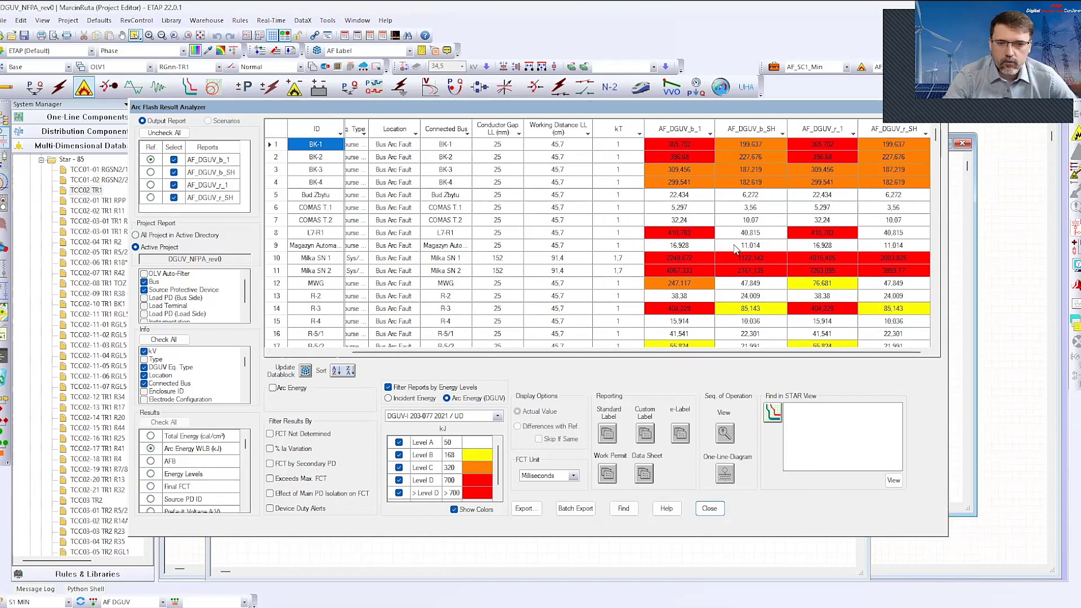
scroll(734, 246, down, 20)
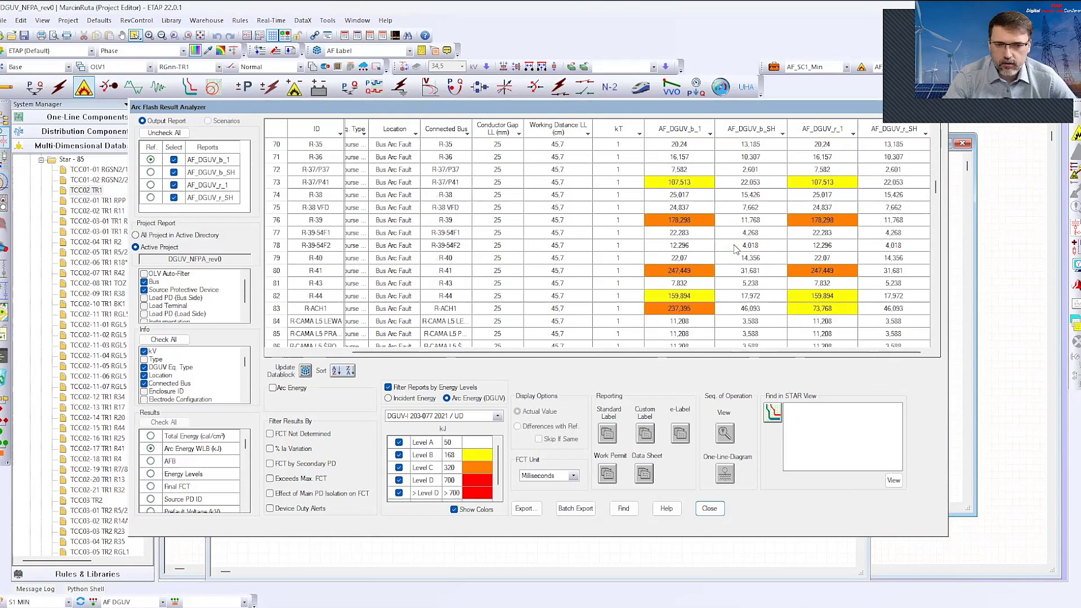
scroll(734, 244, up, 3)
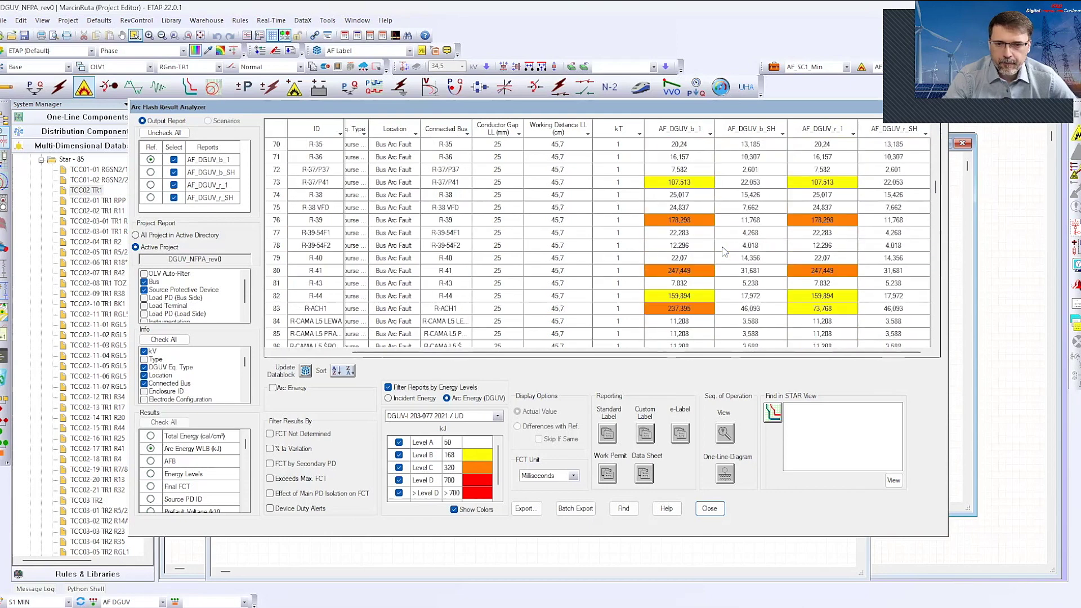
drag(832, 127, 821, 179)
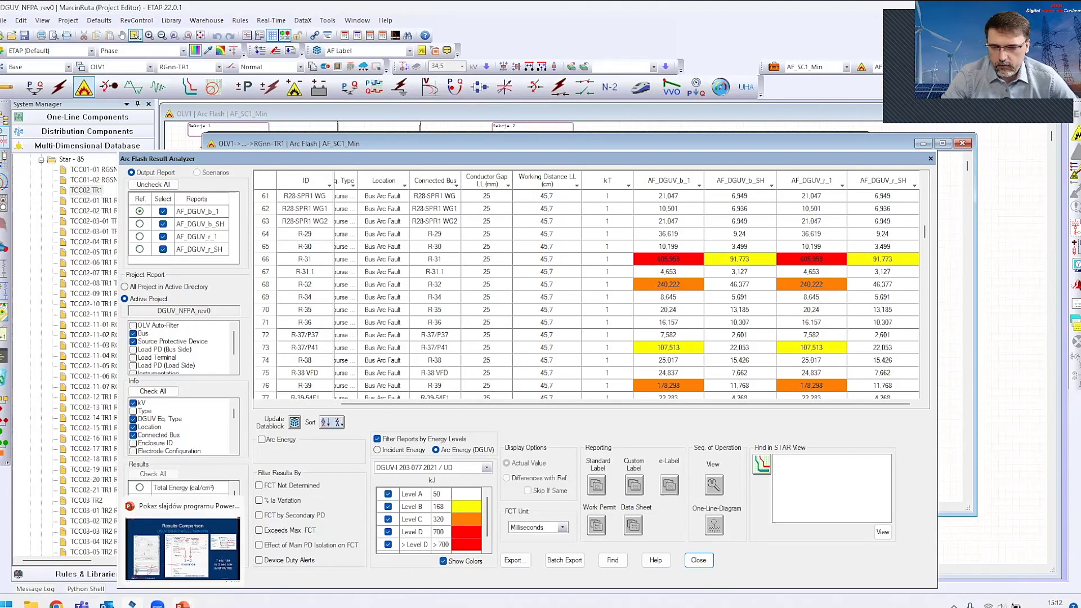
- Switch to the PowerPoint slide show, advance from Results Comparison to the IEEE1584 results summary, and return to ETAP
click(169, 541)
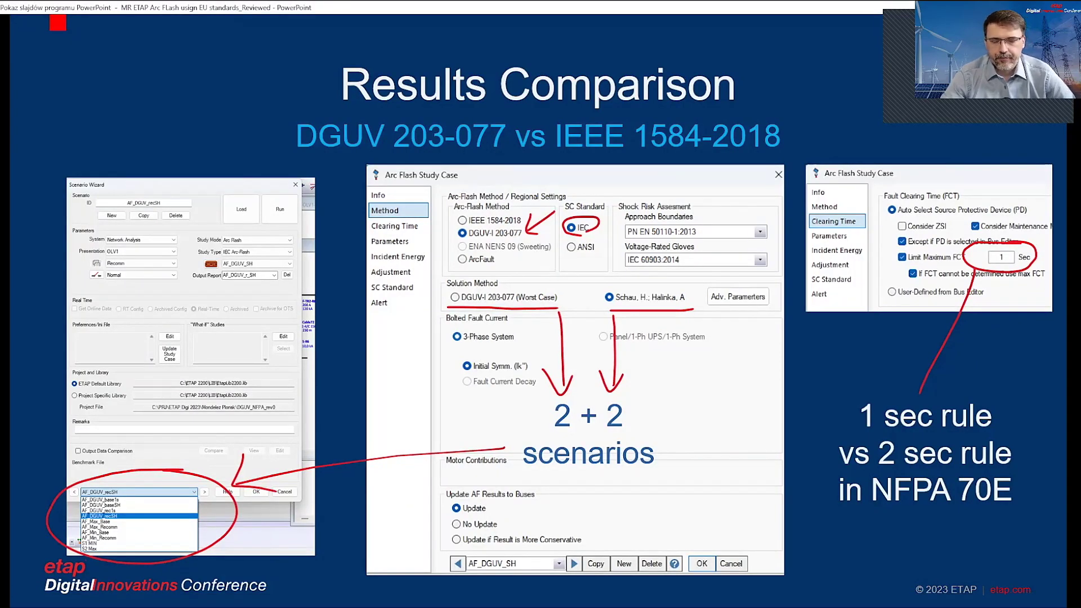
key(Right)
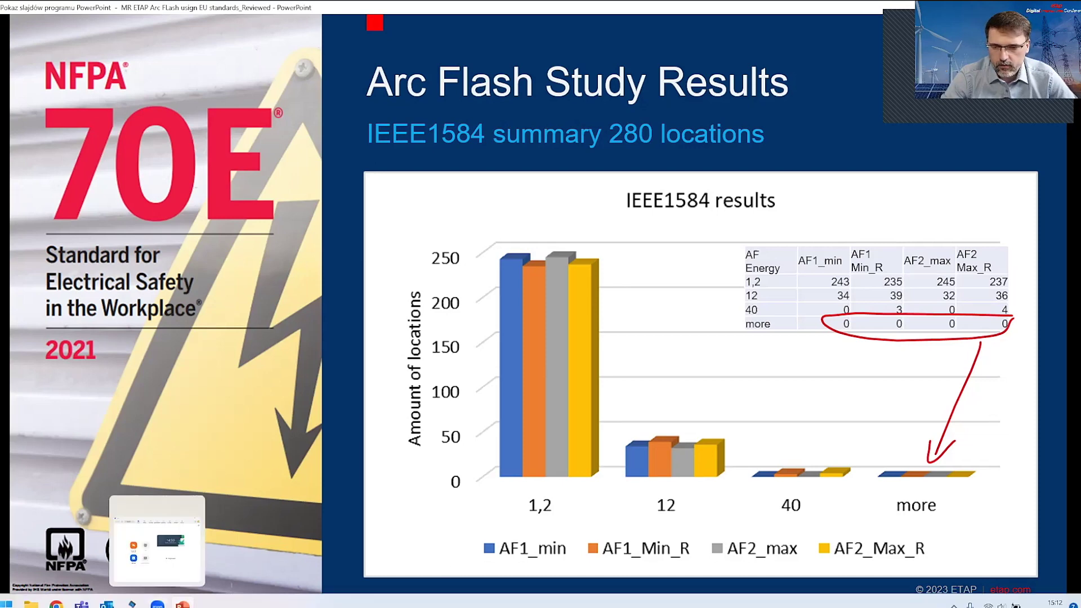
click(157, 603)
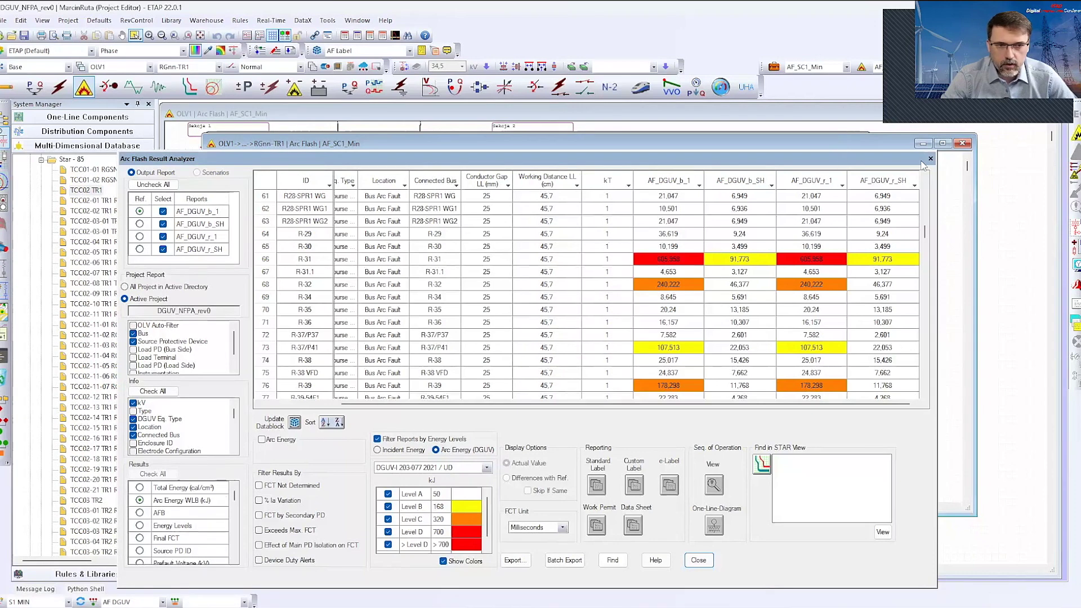
- Close the result analyzer, saving its changes, and view the AF_DGUV_recSH scenario in the Scenario Wizard before closing it
click(930, 159)
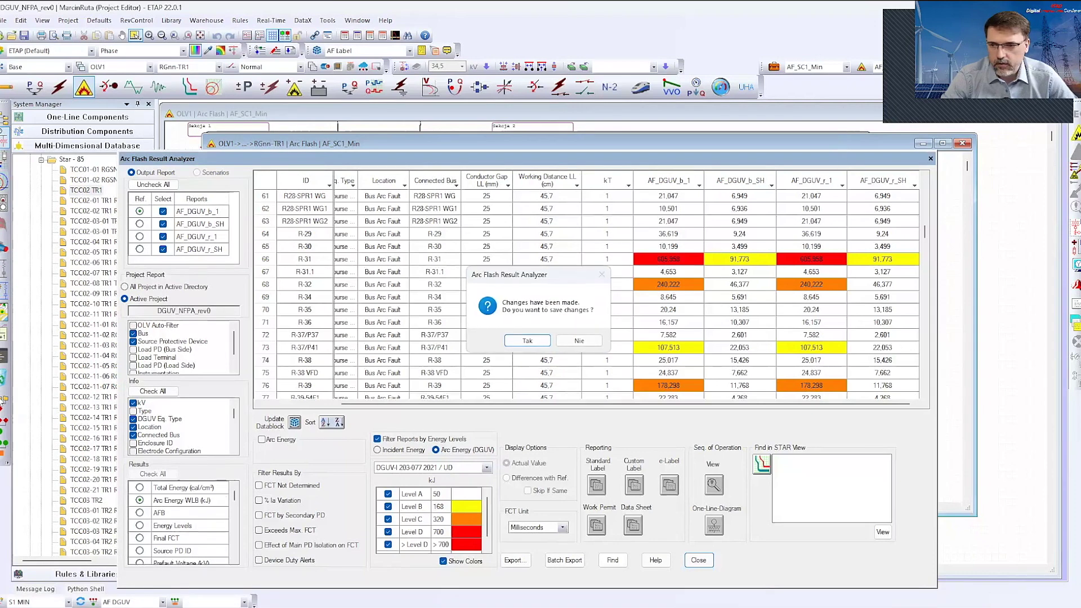
click(536, 343)
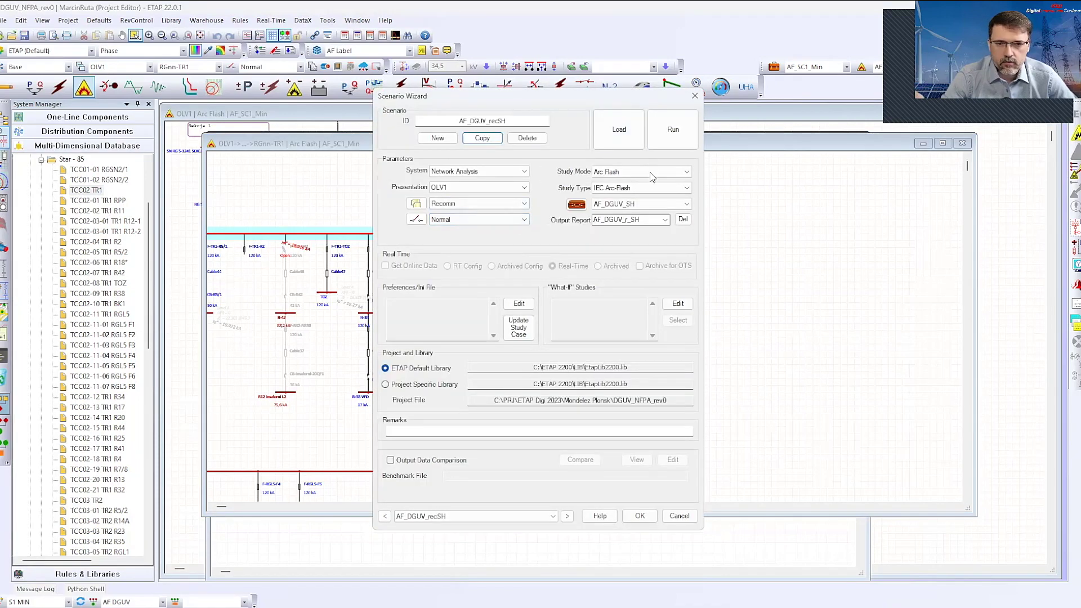
click(694, 96)
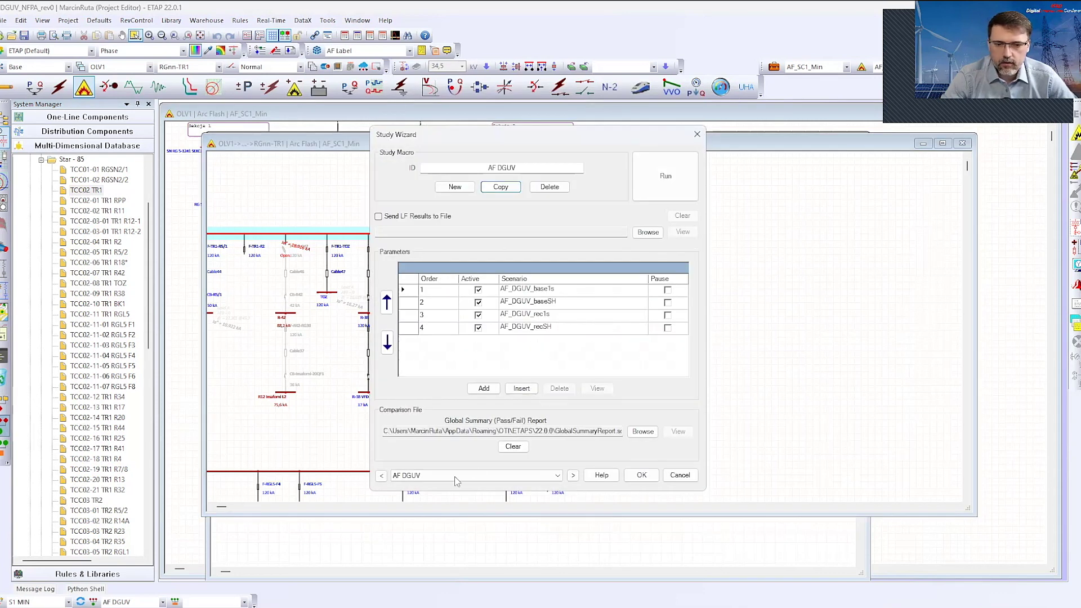
- Examine the scenarios of the AF IEEE1585 study macro in the Study Wizard, close it, and switch back to the PowerPoint slide show
click(426, 480)
click(425, 497)
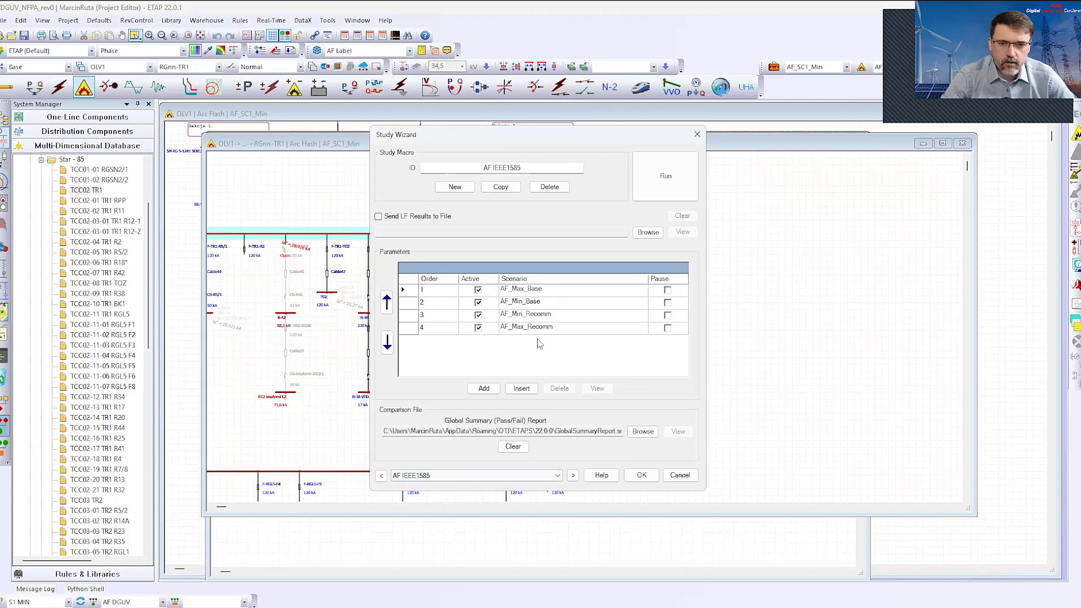
click(698, 135)
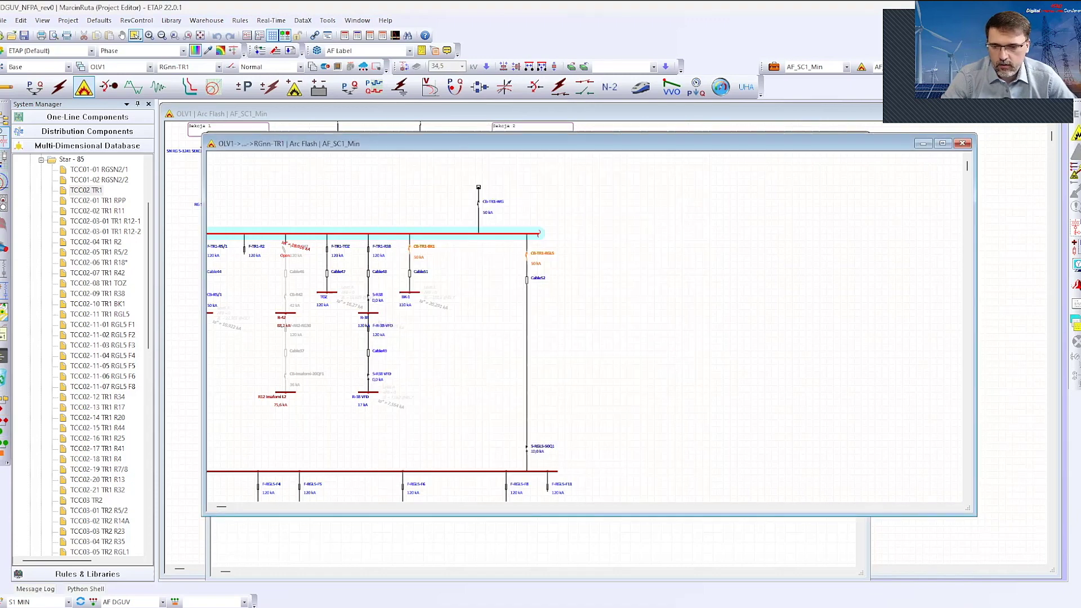
click(181, 543)
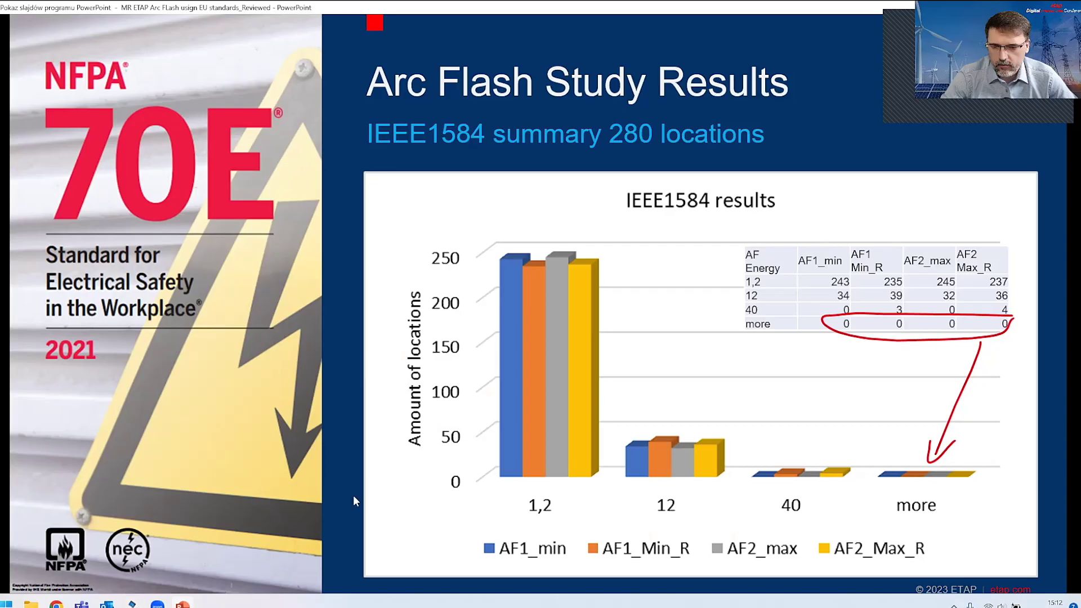